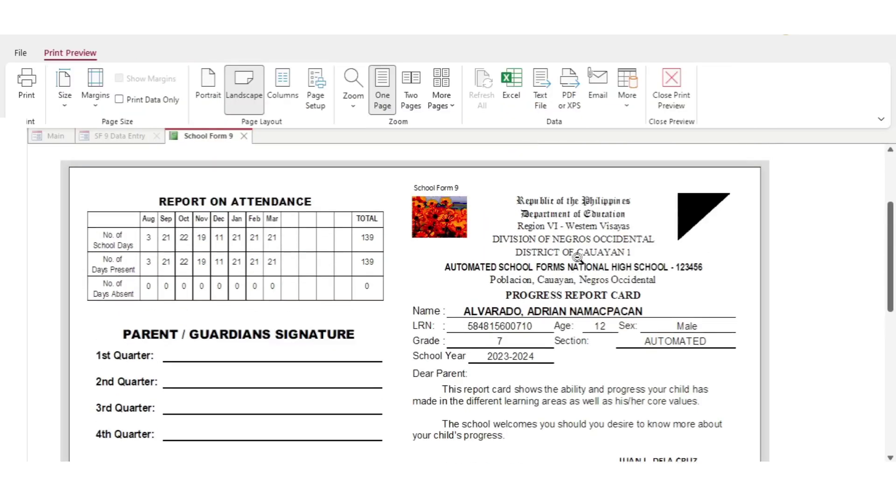
Scroll through the School Form 9 preview and close it
scroll(577, 257, "down", 3)
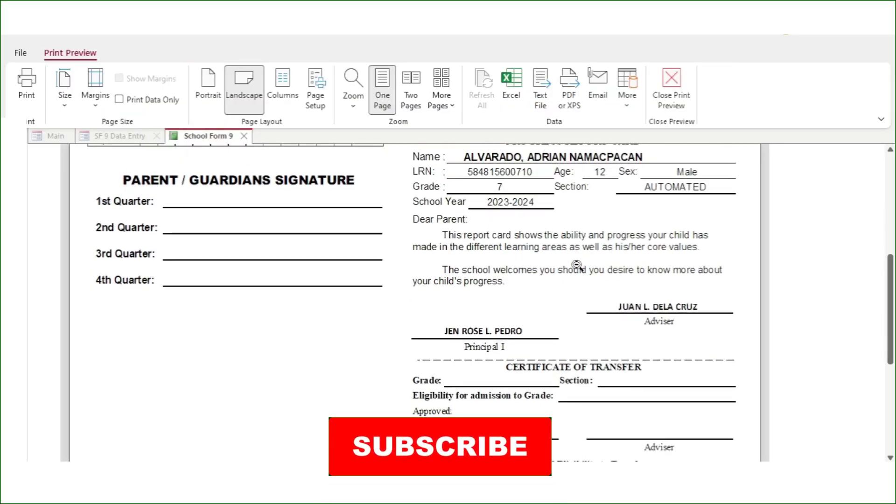
scroll(577, 265, "down", 3)
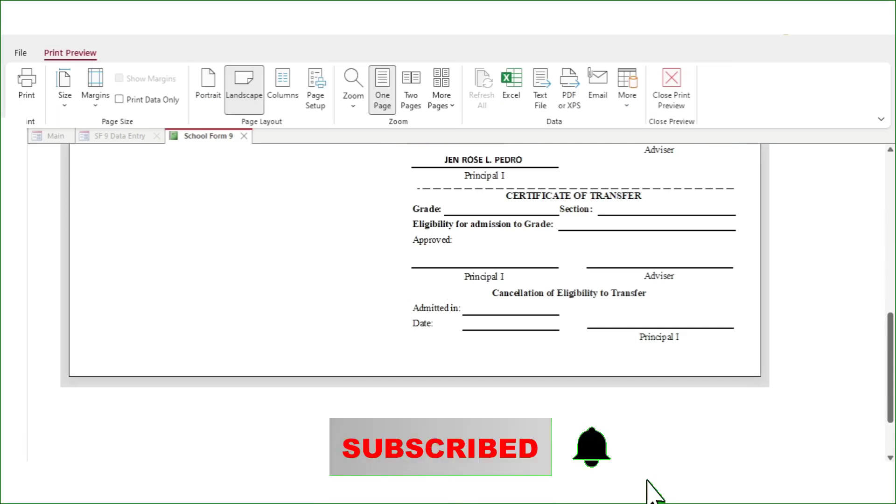
scroll(672, 287, "up", 5)
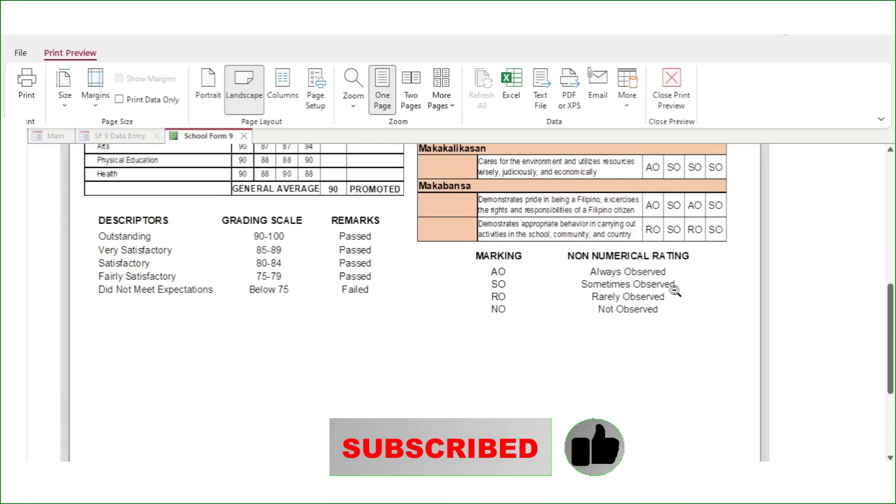
scroll(675, 291, "up", 4)
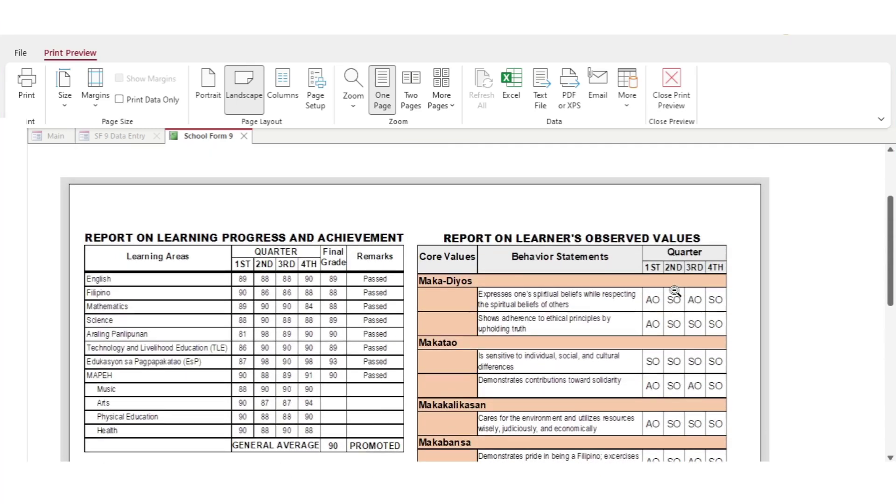
left_click(244, 136)
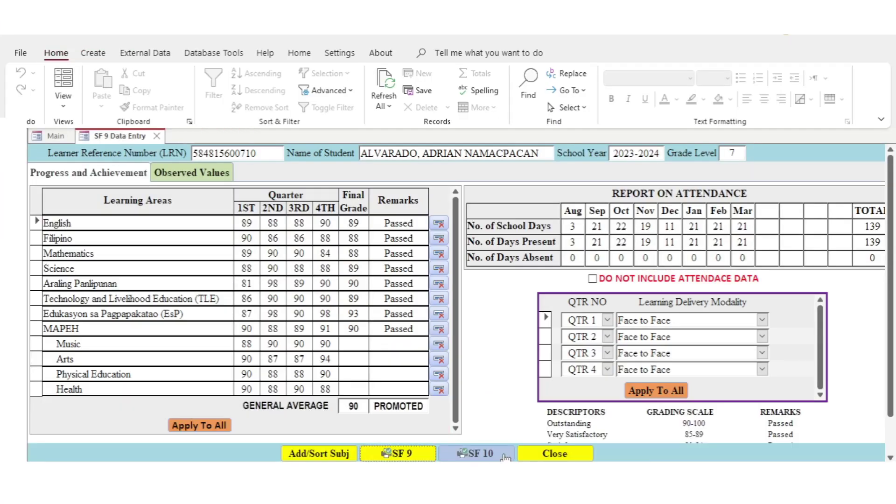
Generate the student's School Form 10 for 2023-2024, front page, starting from the first line
left_click(486, 455)
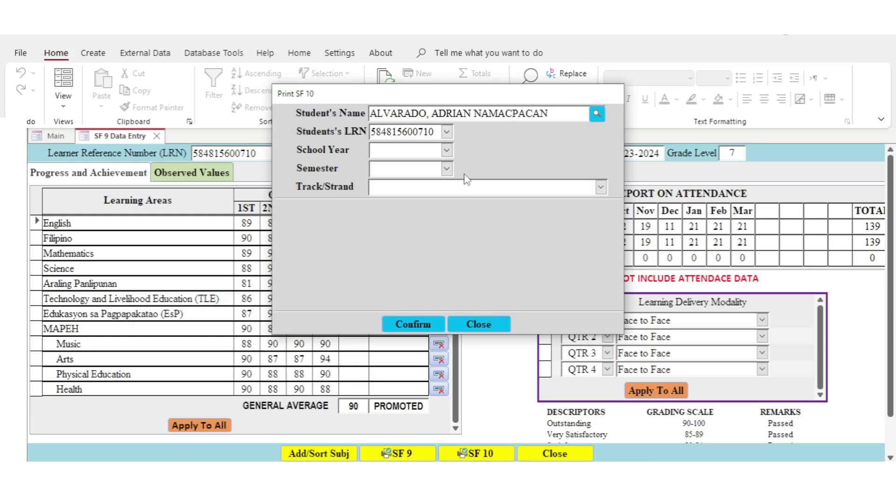
left_click(447, 151)
left_click(443, 165)
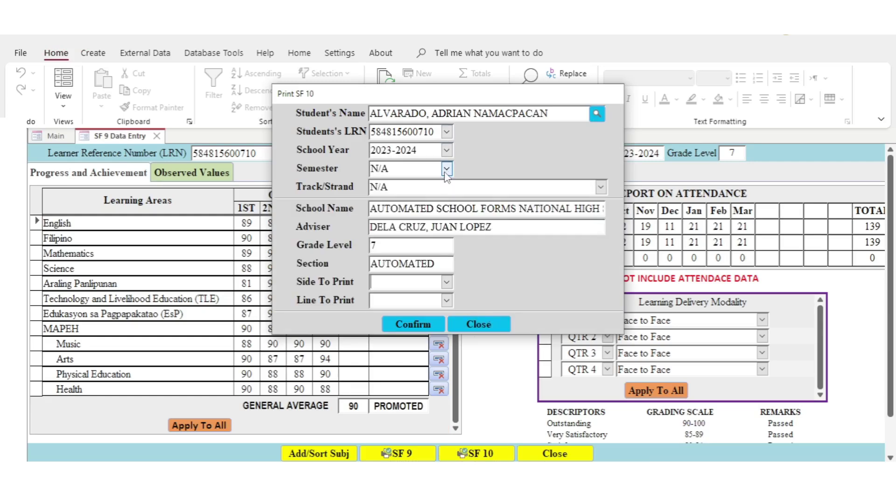
left_click(444, 280)
left_click(392, 293)
left_click(447, 301)
left_click(397, 313)
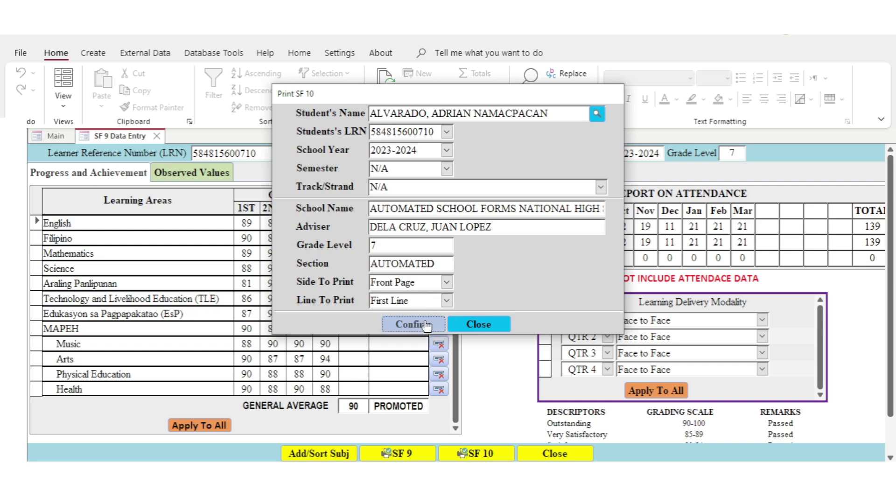
left_click(426, 325)
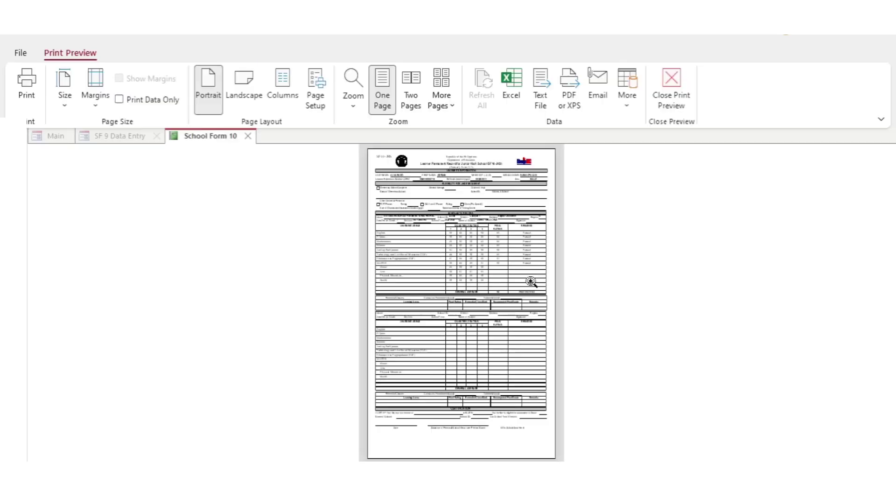
Review the zoomed School Form 10 preview, close it, and open the first student's SF 9/10 record
left_click(494, 242)
scroll(495, 236, "up", 5)
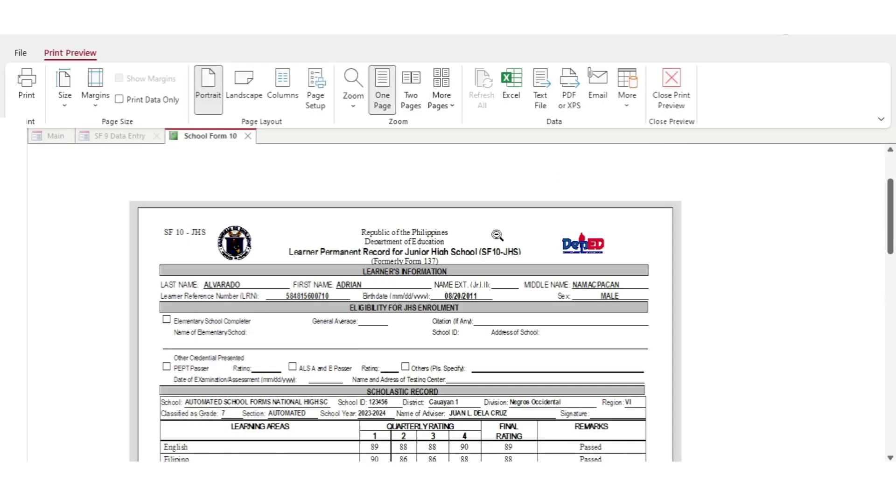
scroll(495, 236, "down", 3)
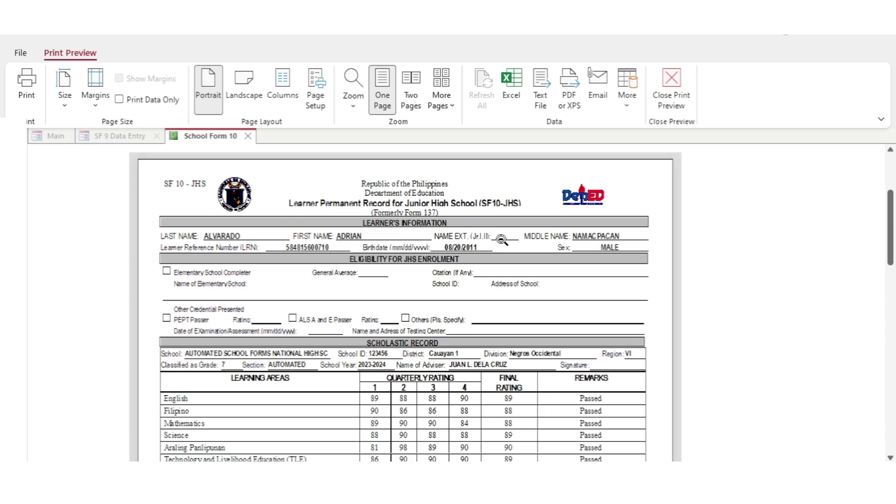
scroll(502, 239, "down", 4)
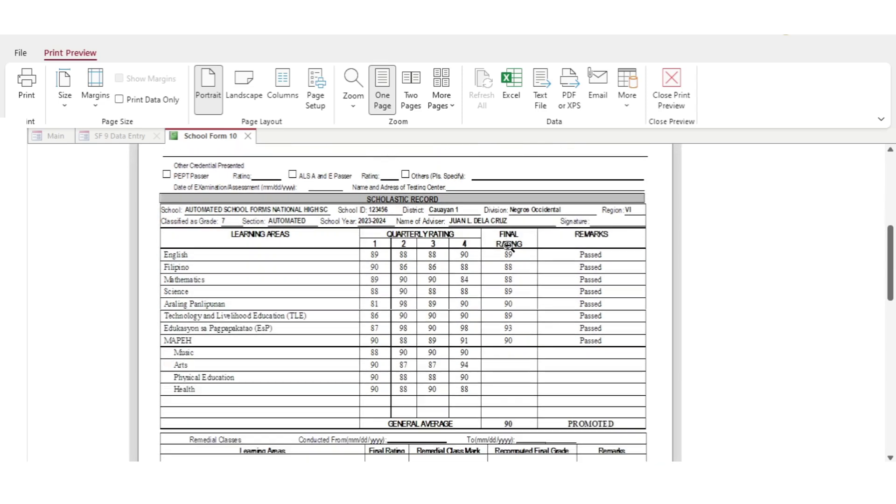
scroll(508, 245, "down", 10)
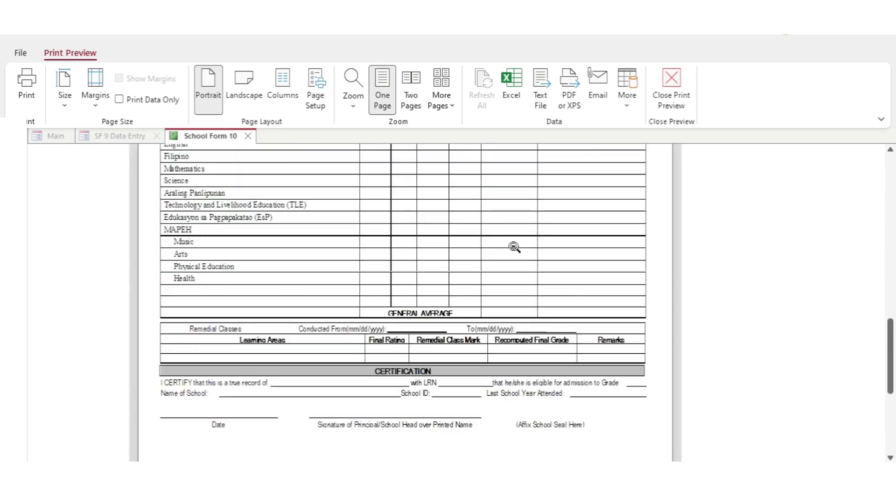
scroll(514, 247, "down", 2)
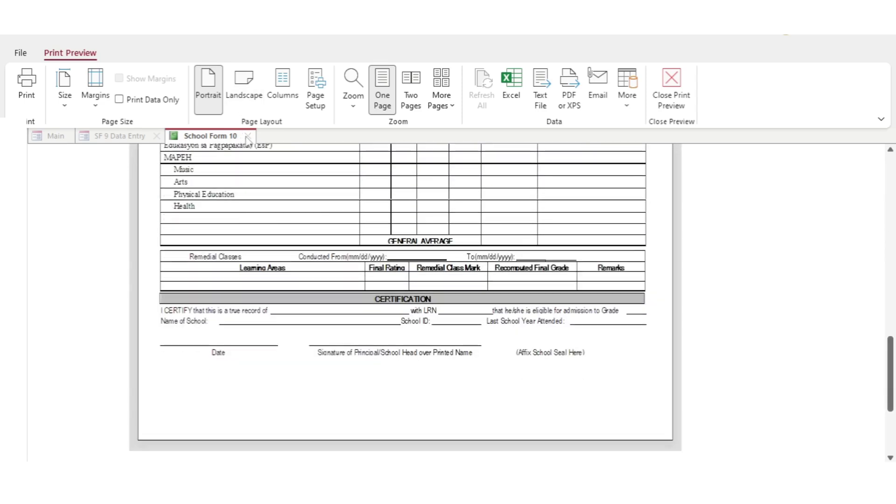
left_click(248, 135)
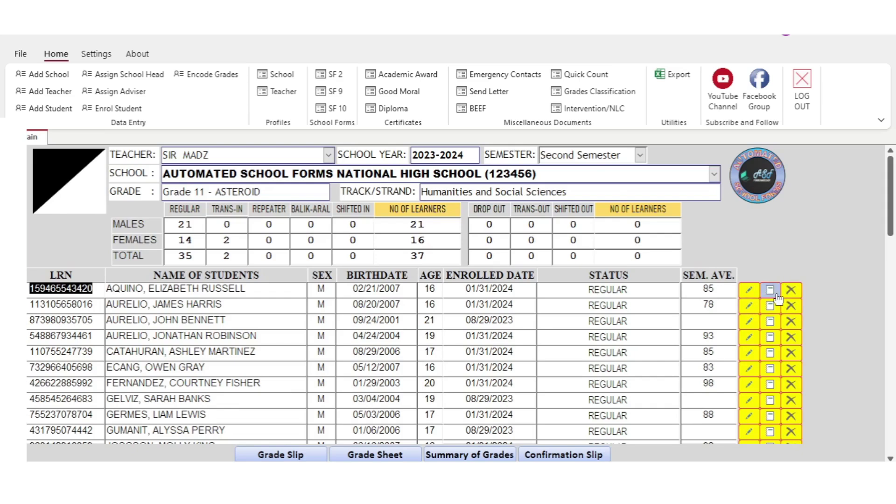
left_click(770, 291)
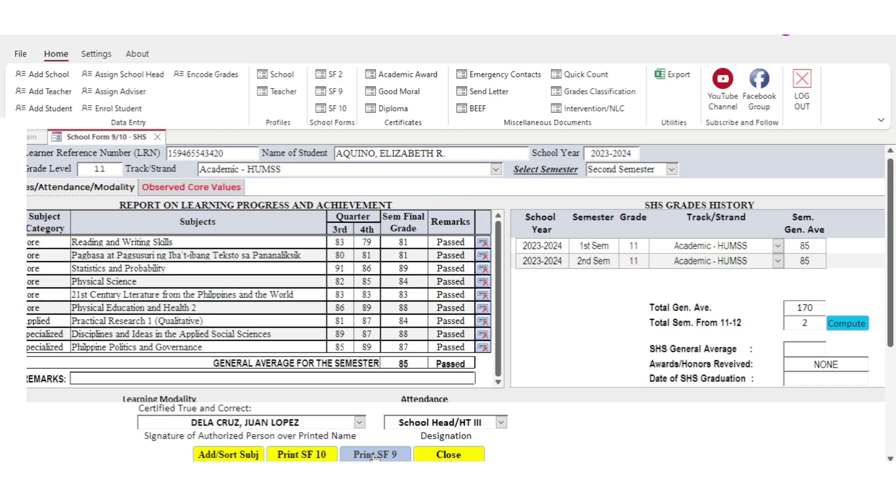
Check the attendance totals on the student's SF 9/10 SHS form, then preview the School Form 9 report card
scroll(891, 228, "down", 5)
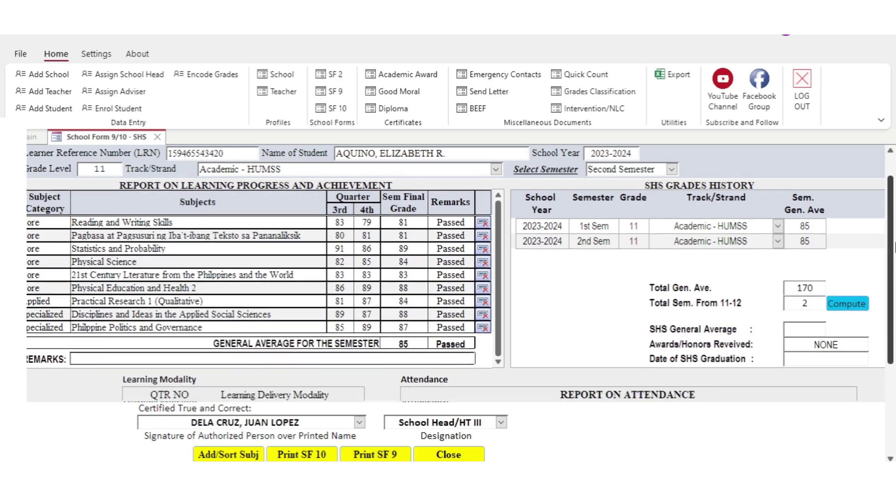
scroll(893, 381, "down", 5)
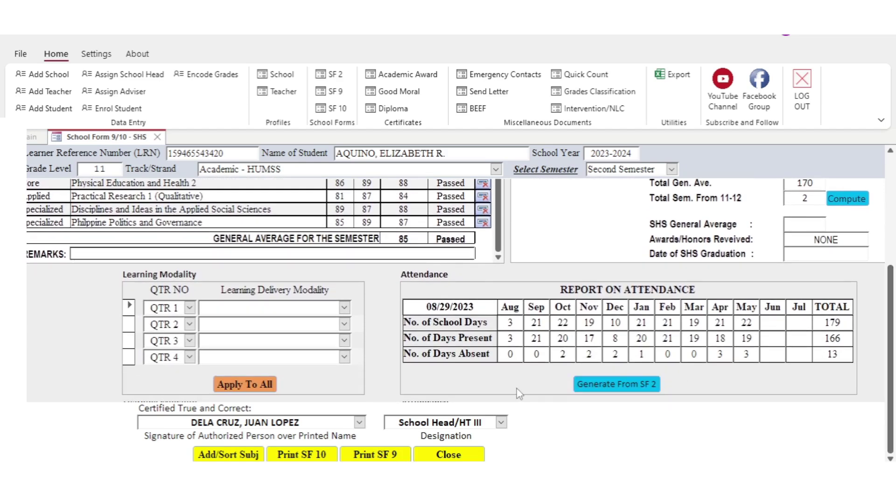
left_click(375, 455)
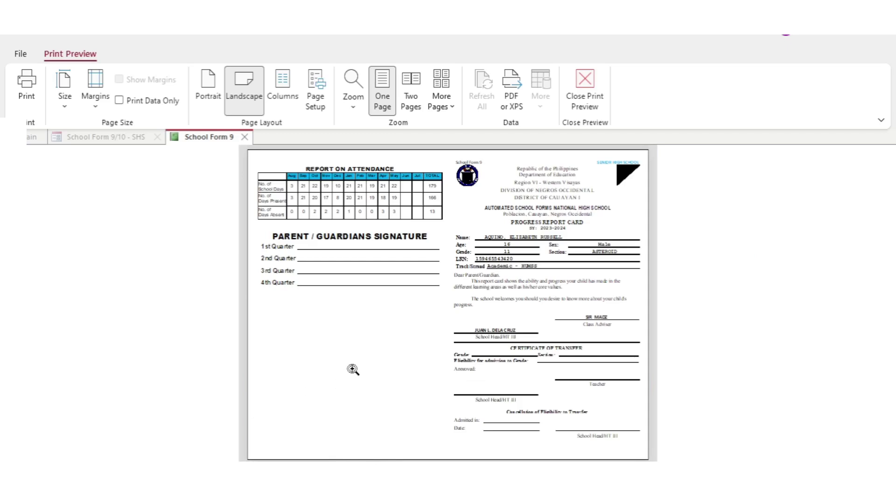
Zoom into the School Form 9 report card, scroll through its pages, and close the preview
left_click(448, 250)
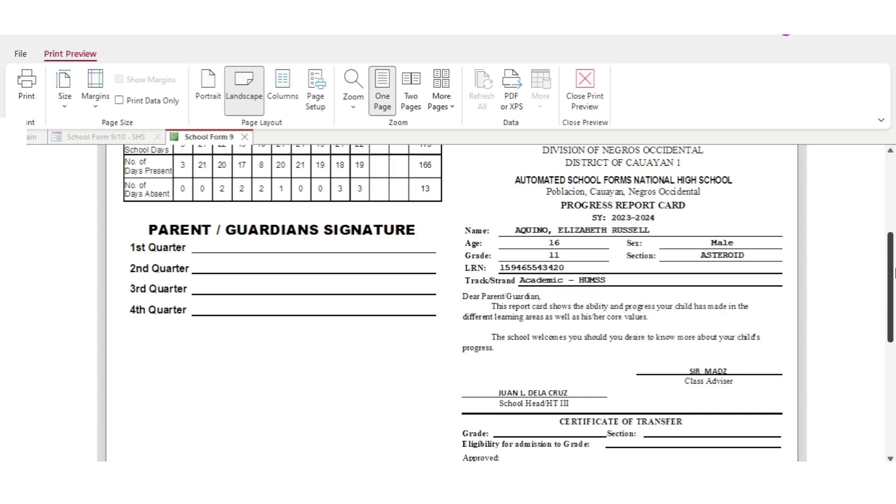
left_click_drag(890, 275, 892, 341)
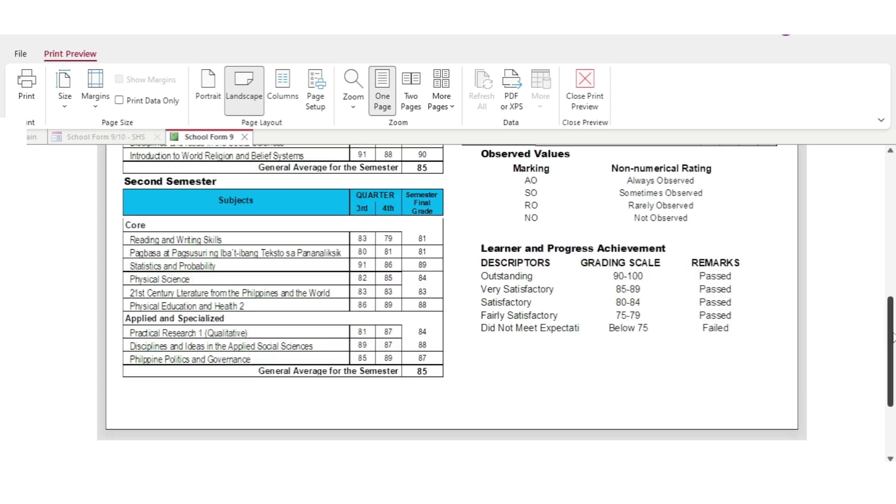
left_click_drag(893, 335, 893, 243)
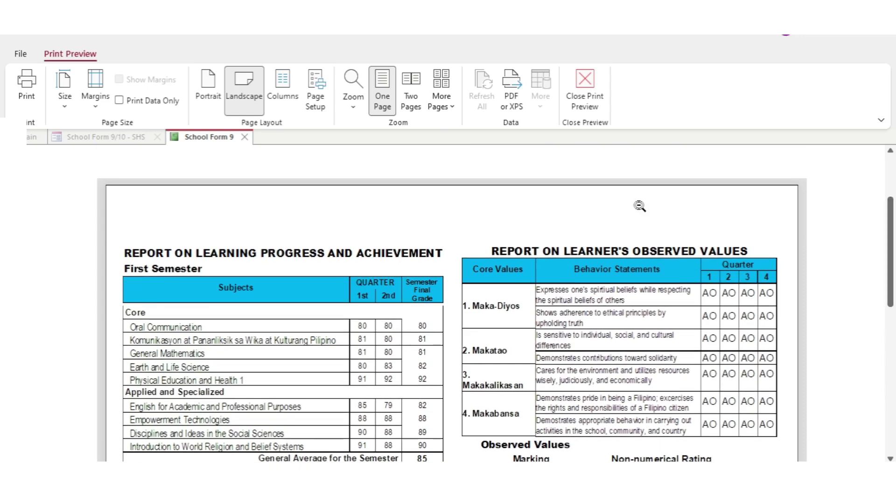
left_click(245, 137)
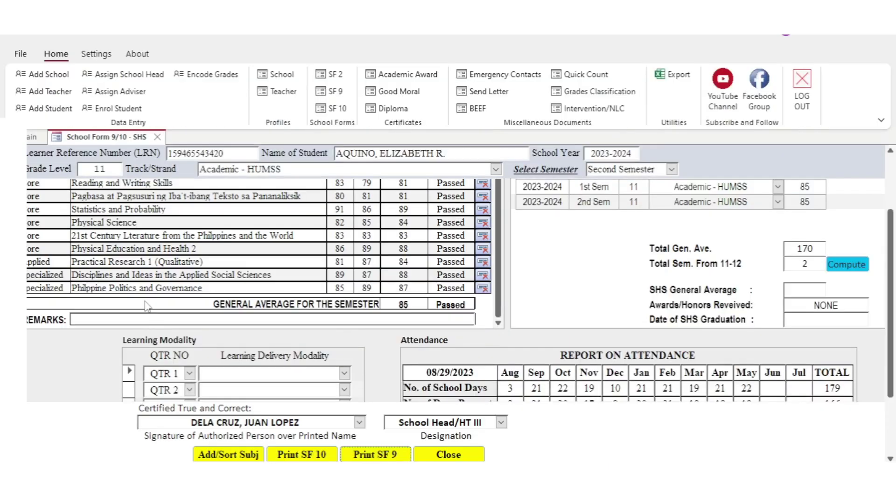
Preview the senior high School Form 10 Scholastic Record, scroll through it, and close it
left_click(295, 455)
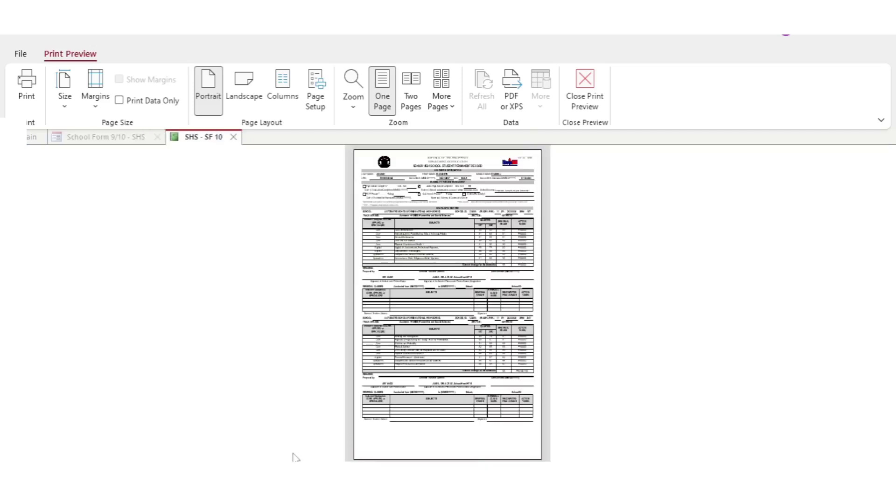
left_click(454, 208)
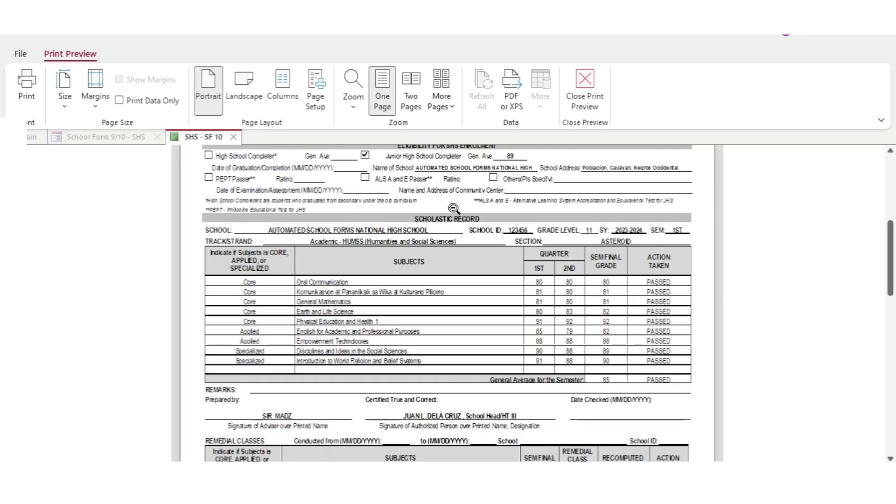
left_click_drag(891, 256, 892, 376)
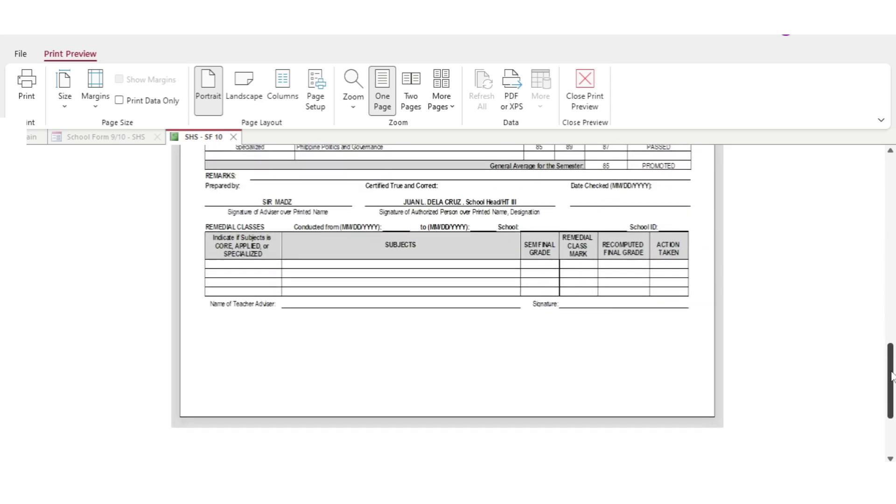
left_click(602, 105)
For October 4, mark the first student absent AM and PM and the fifth student absent AM
left_click(312, 427)
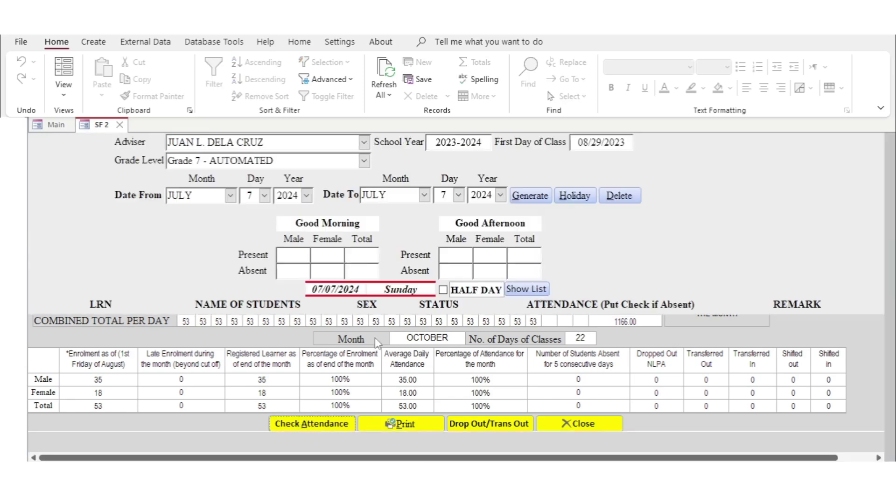
left_click(230, 196)
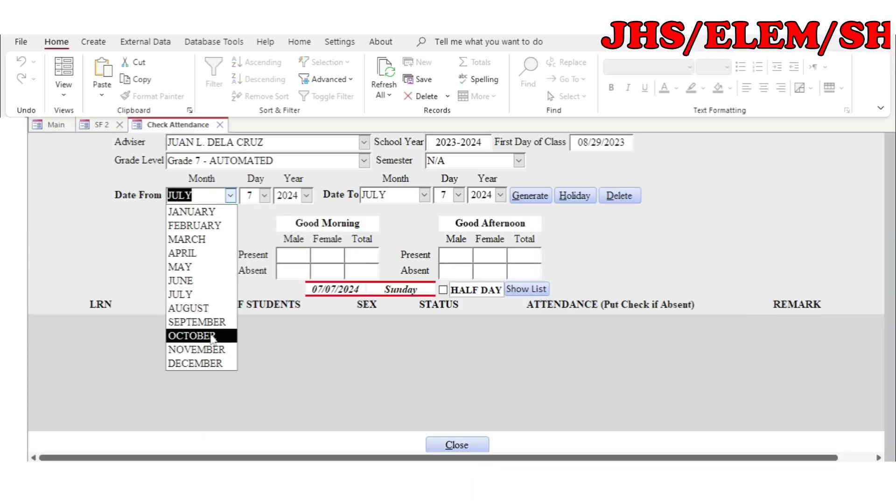
left_click(208, 337)
left_click(265, 195)
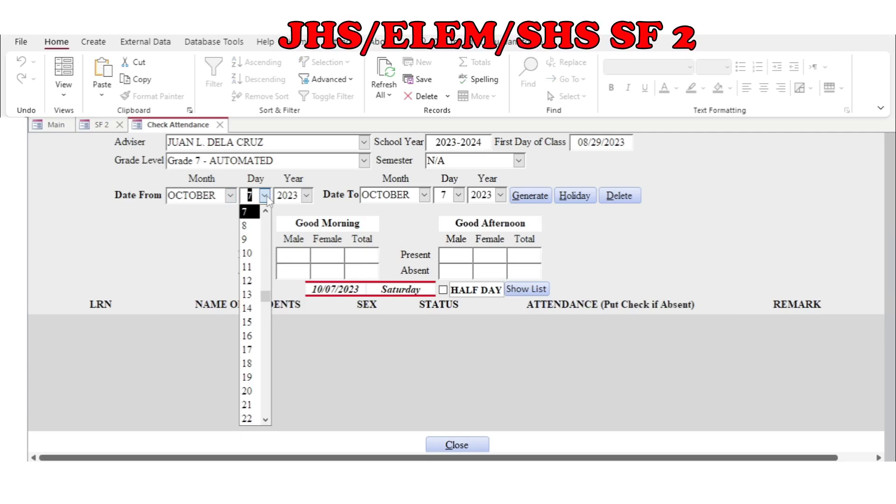
scroll(252, 224, "up", 1)
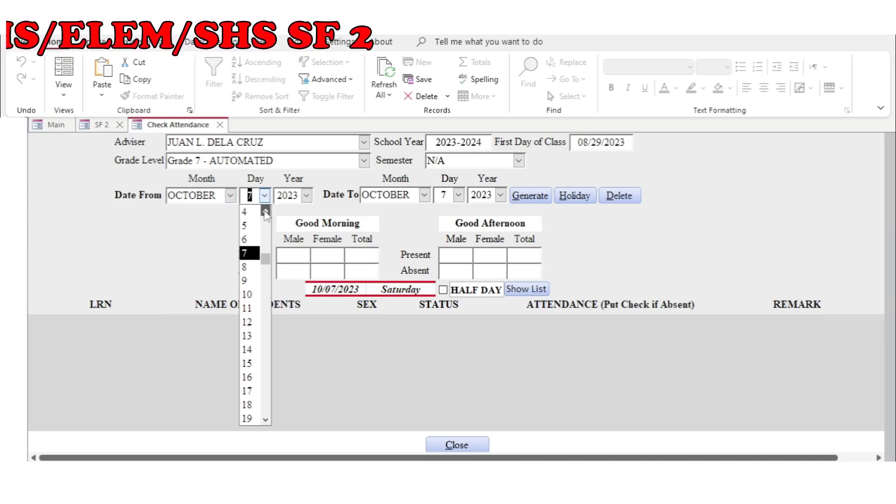
left_click(245, 211)
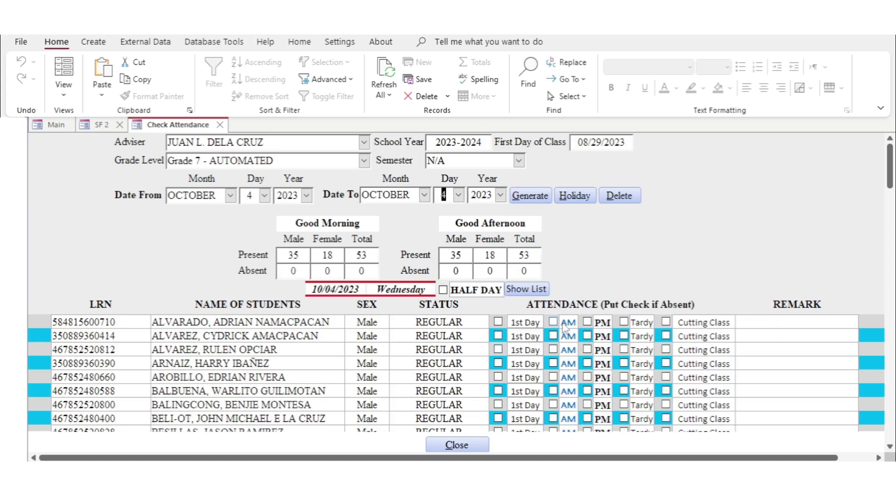
left_click(565, 326)
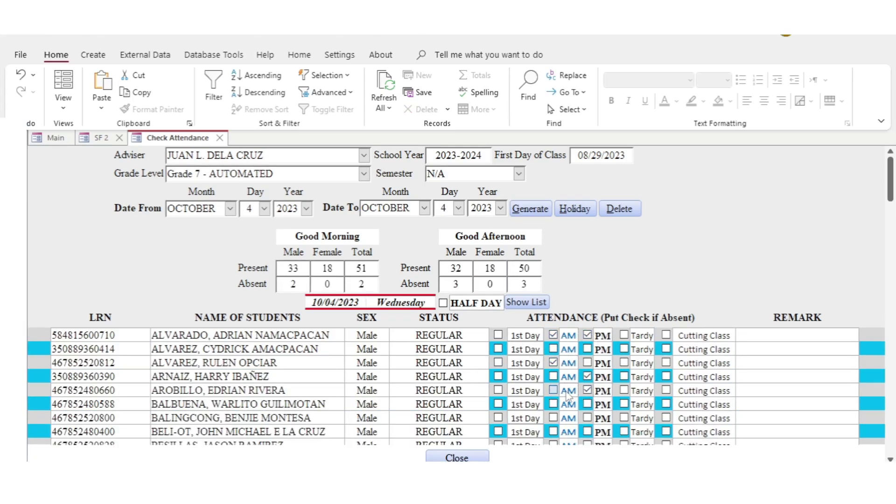
left_click(566, 392)
Switch the attendance date to October 5, then return to the SF2 monthly attendance form
left_click(264, 208)
left_click(250, 239)
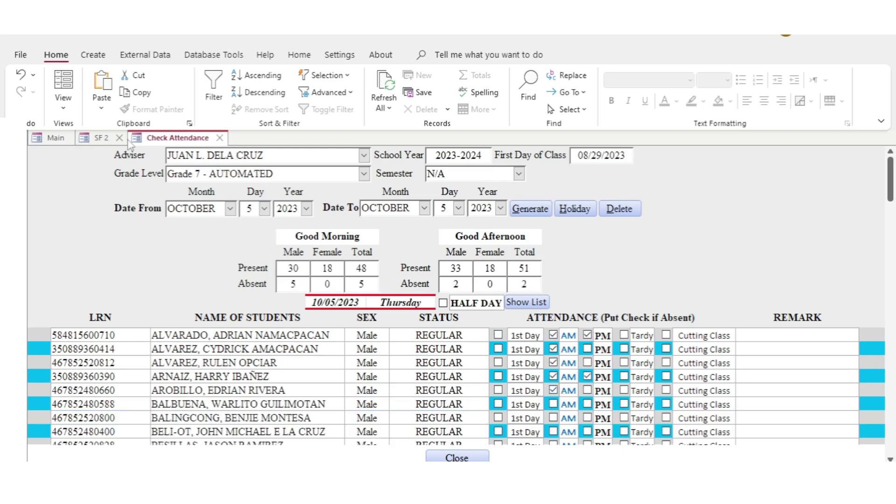
left_click(219, 139)
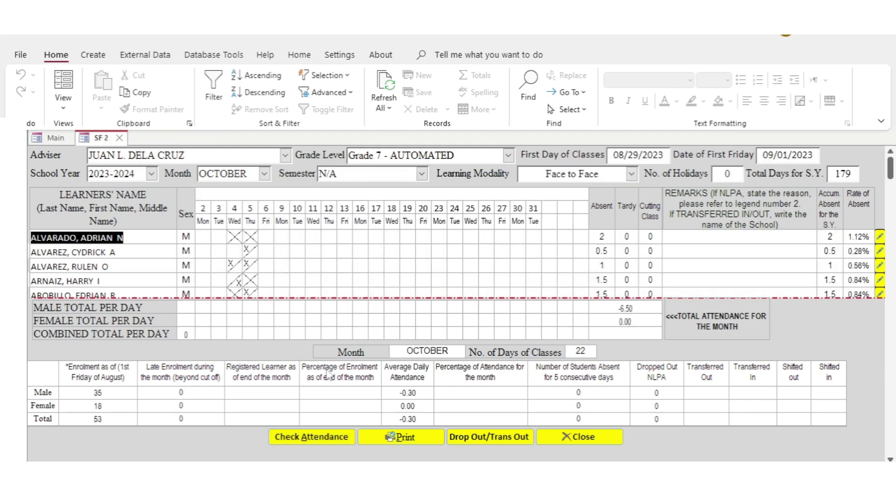
left_click(330, 443)
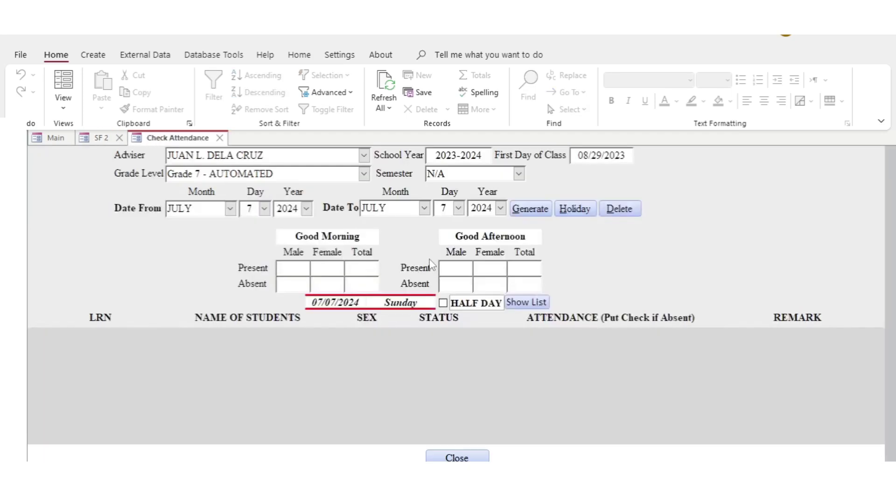
left_click(220, 138)
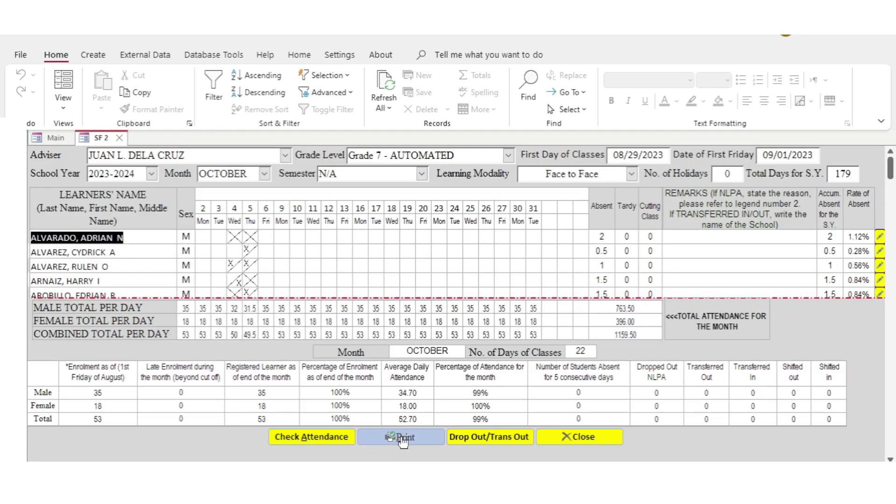
Preview the October SF2 attendance report, scroll to the summary and signatures, then close it
left_click(401, 439)
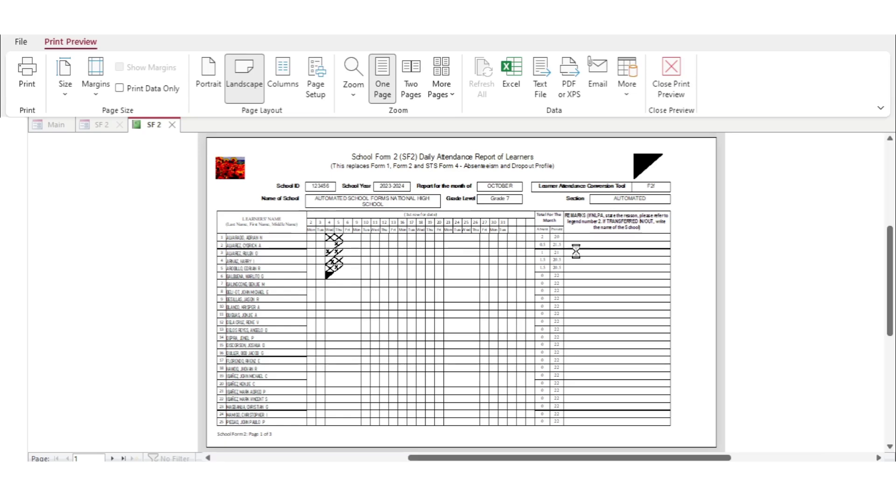
scroll(886, 318, "left", 5)
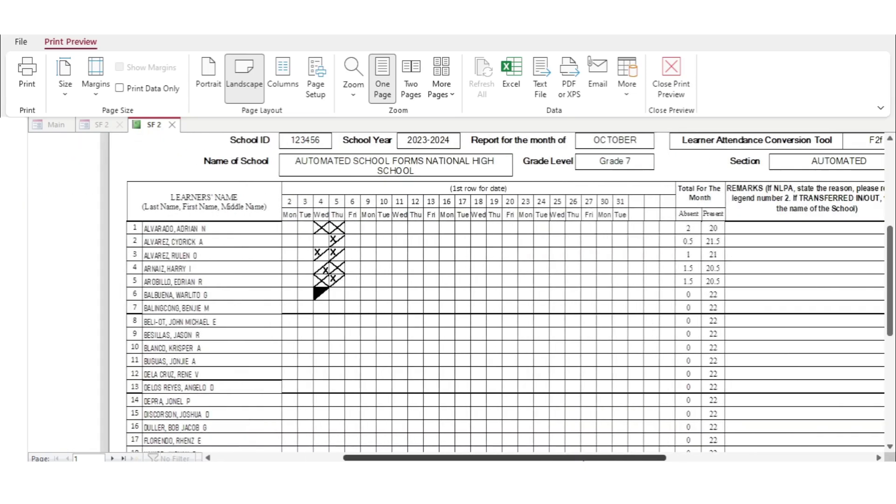
left_click_drag(891, 315, 891, 364)
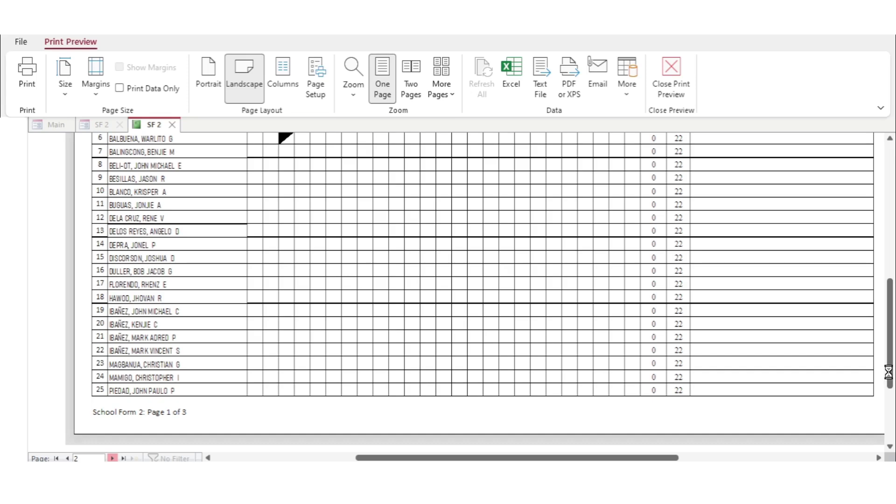
left_click_drag(890, 377, 890, 266)
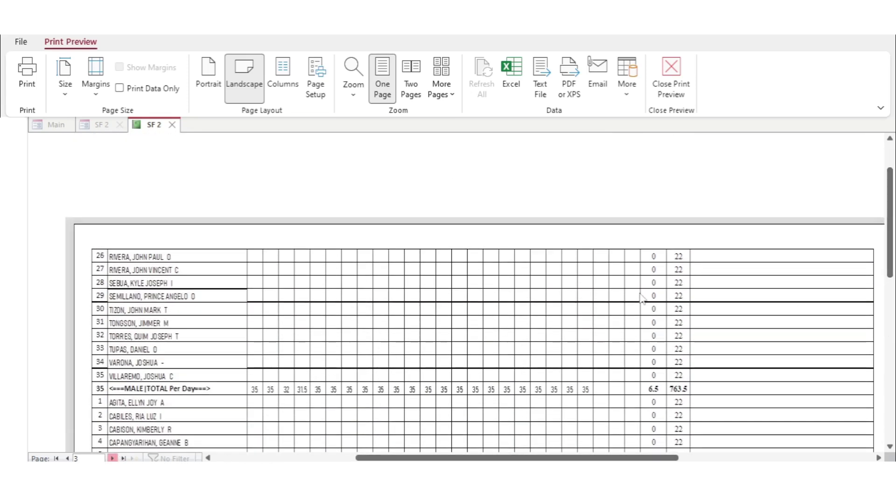
left_click_drag(889, 263, 887, 296)
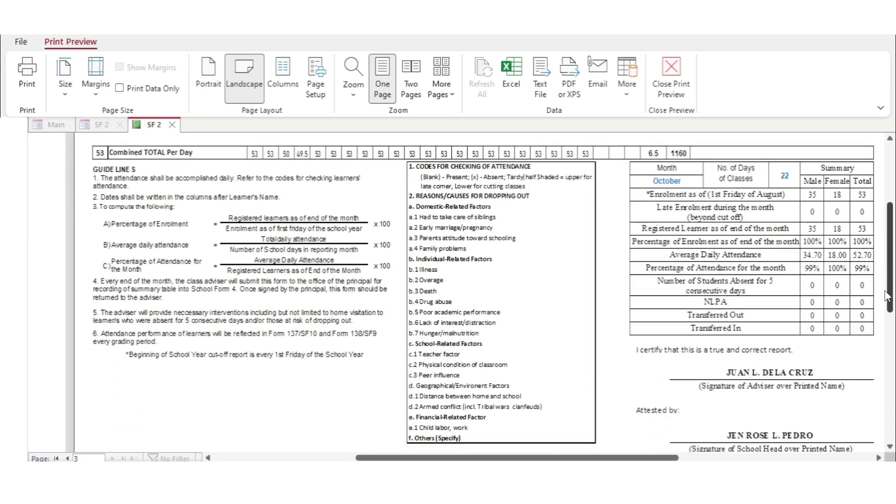
left_click(674, 86)
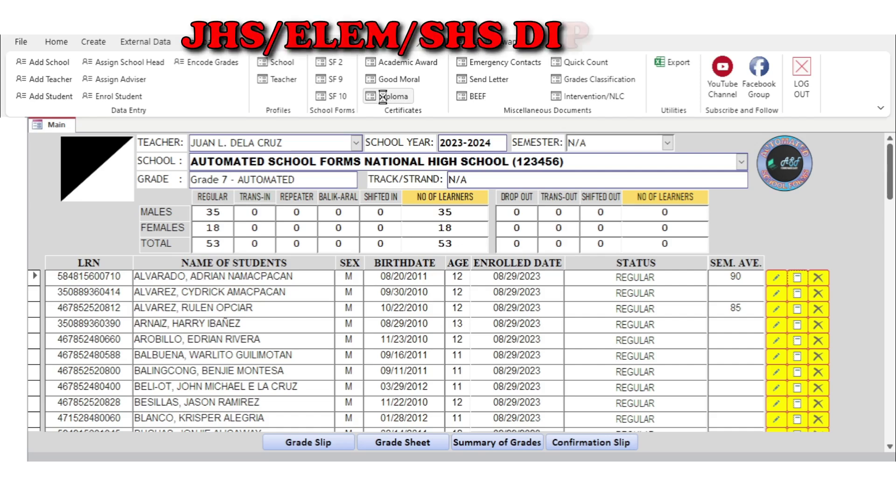
Generate the Grade 7 diploma certificates with semester N/A, printed with a border
left_click(390, 97)
left_click(449, 131)
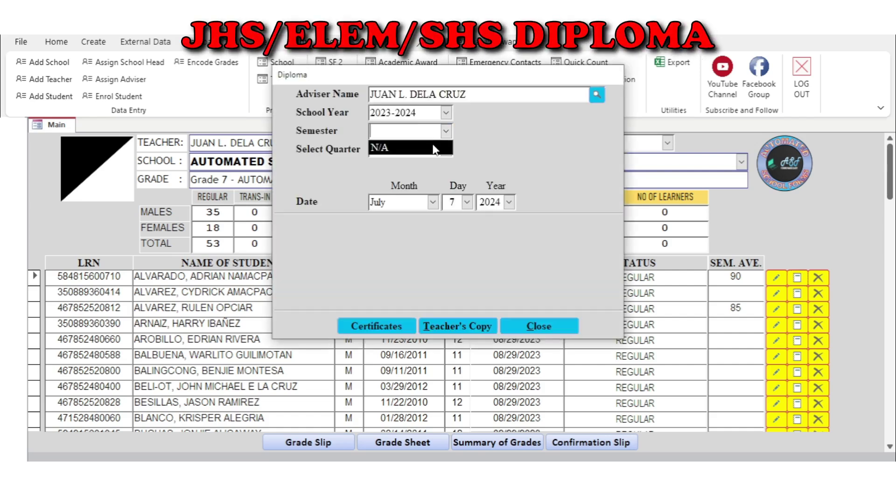
left_click(397, 142)
left_click(404, 326)
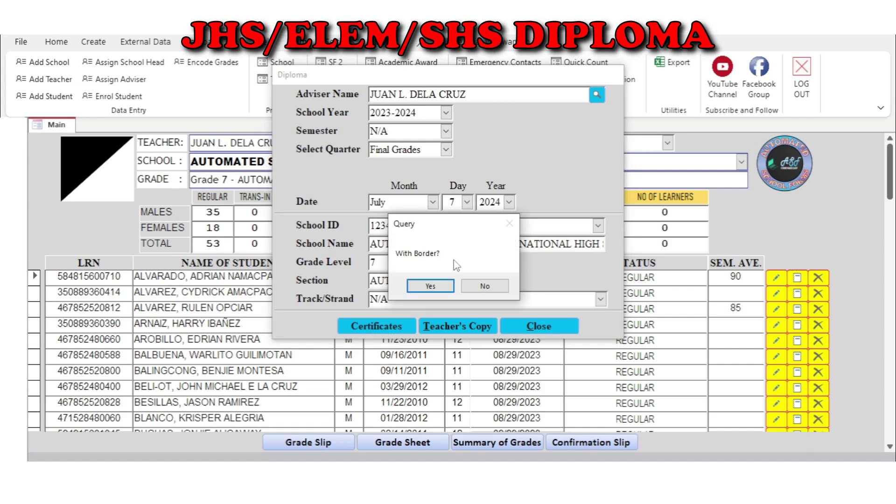
left_click(449, 287)
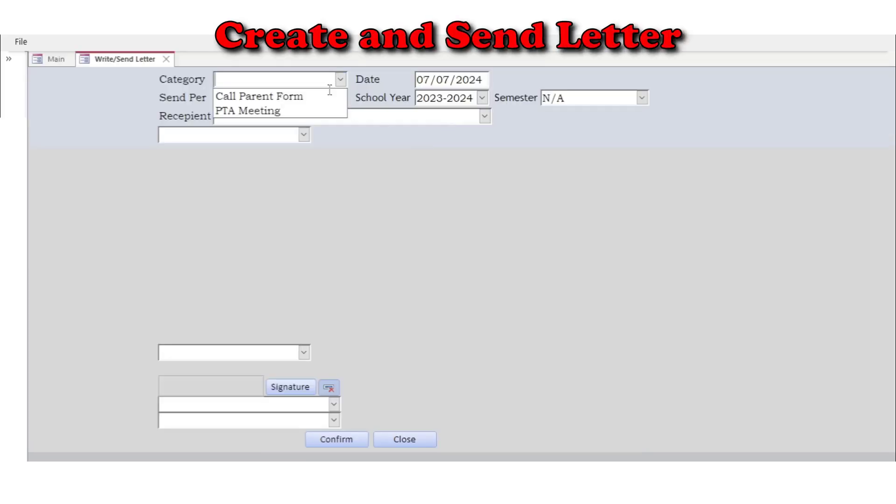
Create a Call Parent Form letter for the first student, including their observations
left_click(340, 144)
left_click(327, 162)
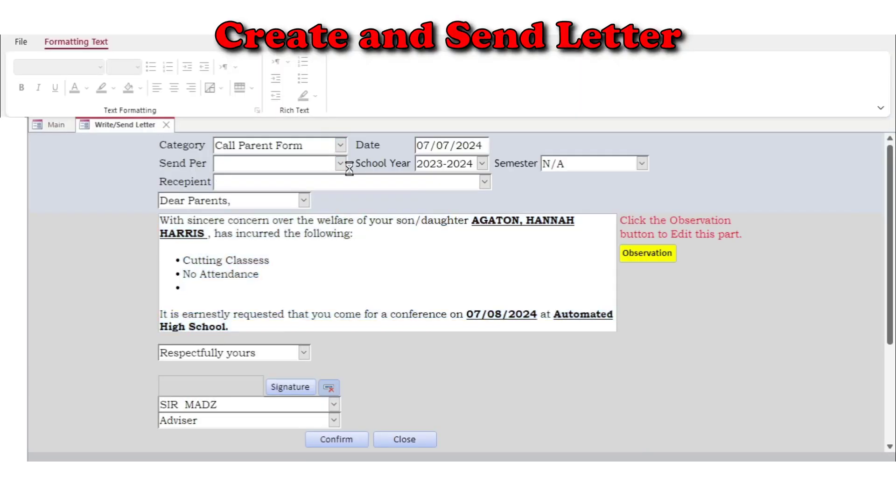
left_click(485, 183)
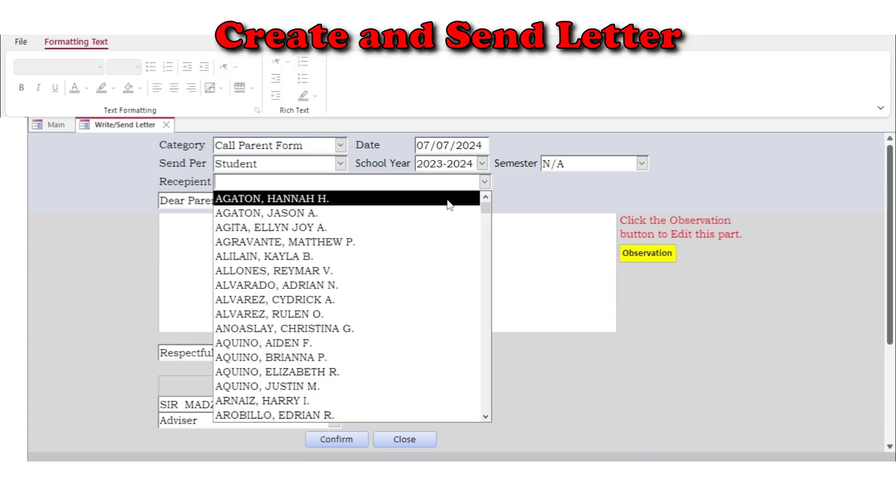
left_click(355, 199)
left_click(408, 366)
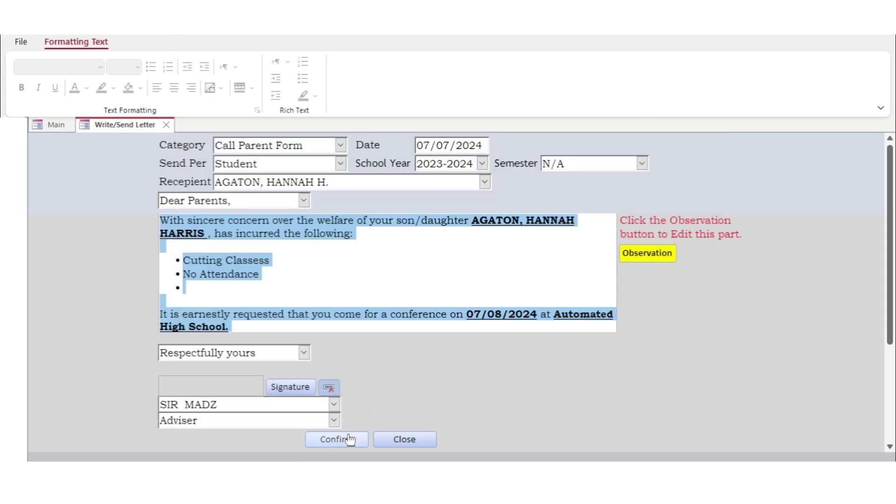
left_click(346, 439)
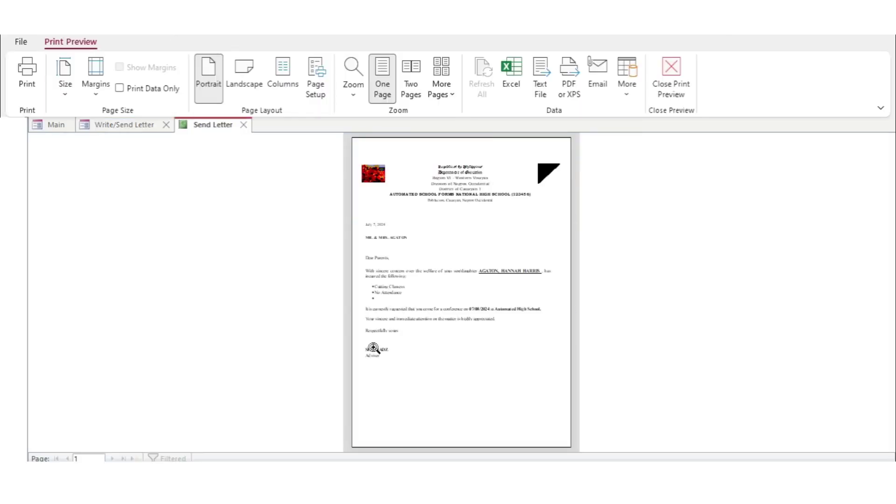
Zoom into the letter preview, scroll through it, and close it
left_click(461, 257)
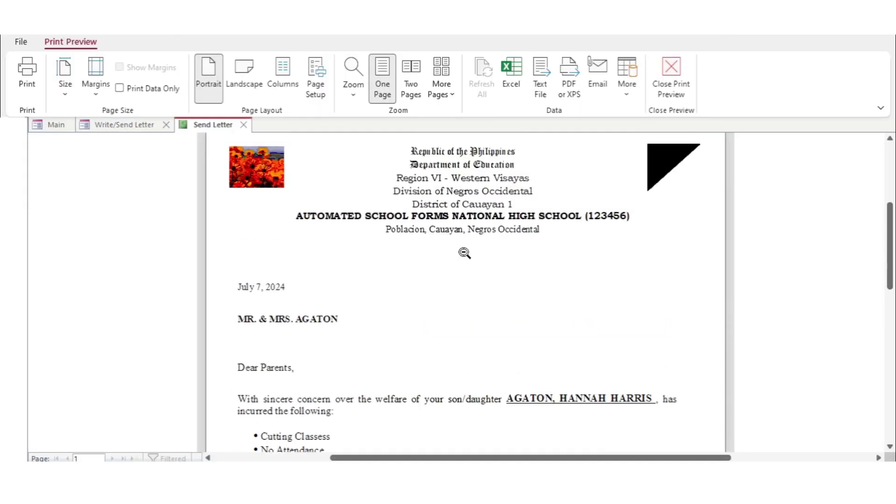
scroll(464, 253, "down", 6)
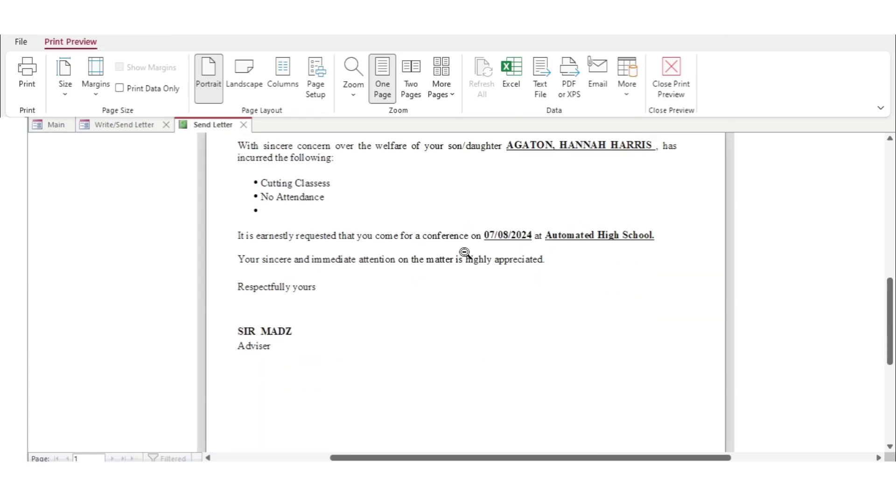
scroll(465, 252, "down", 4)
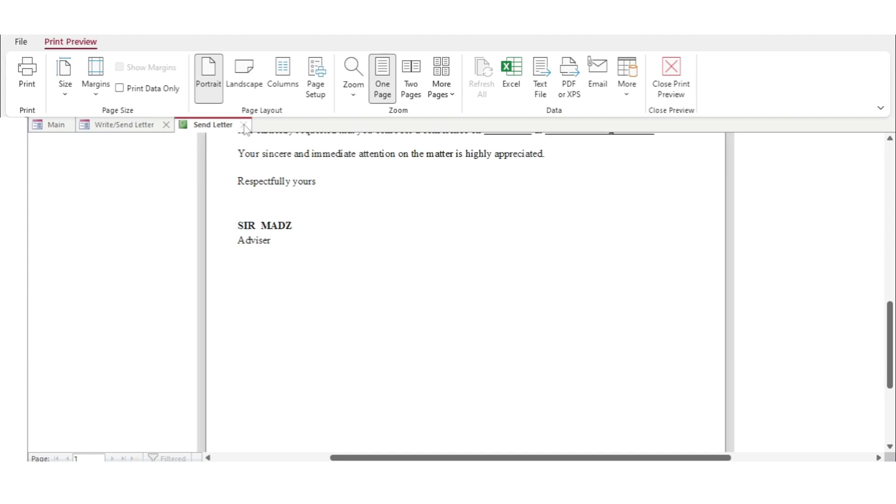
left_click(243, 125)
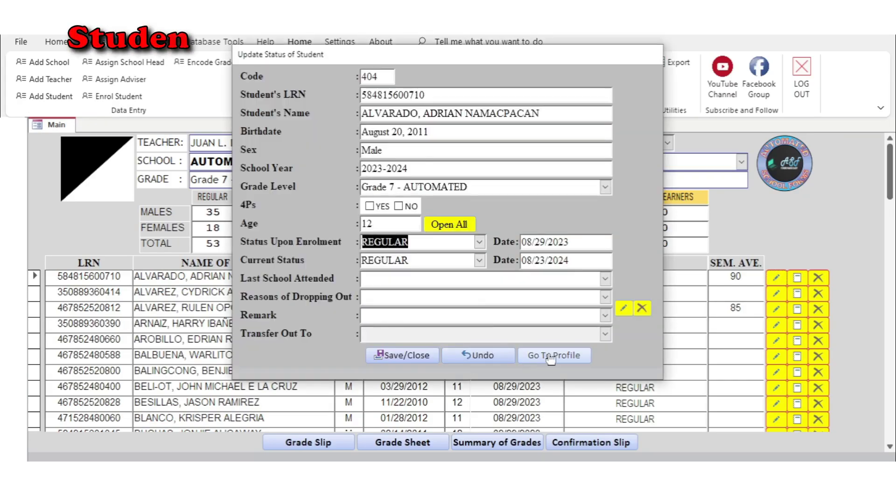
Open the first student's observations, filter them to August 2023, and print the record
left_click(470, 357)
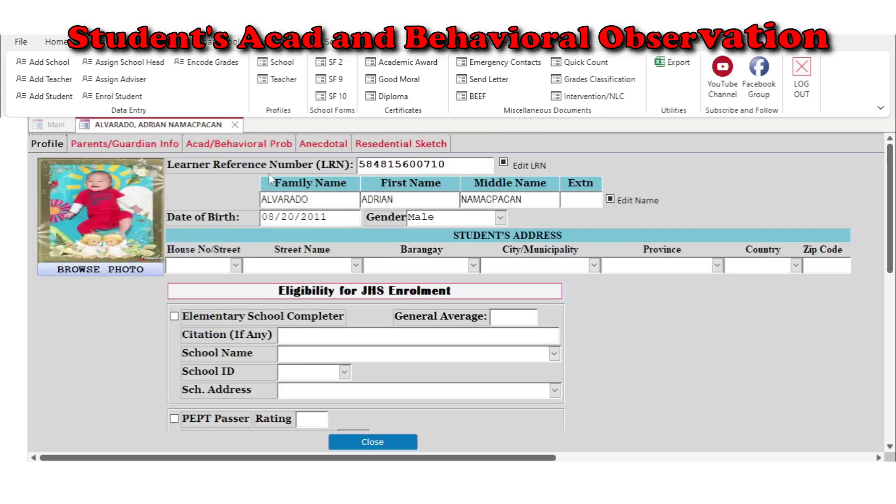
left_click(250, 142)
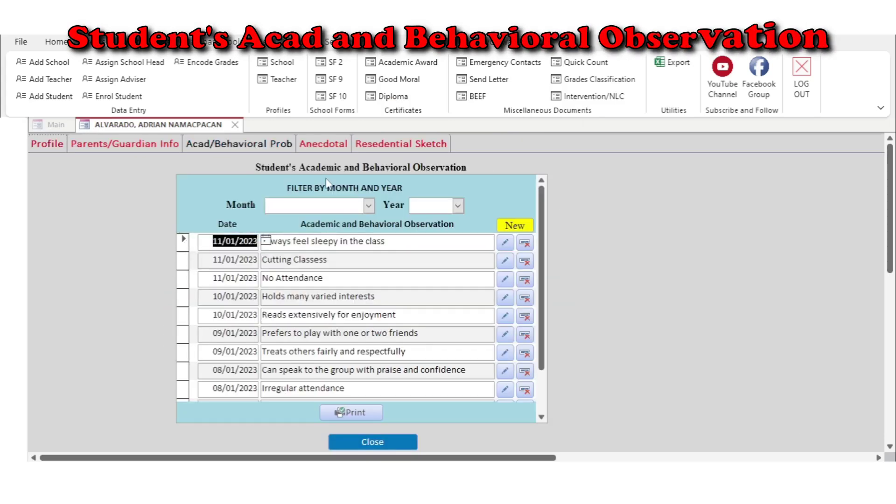
left_click(456, 208)
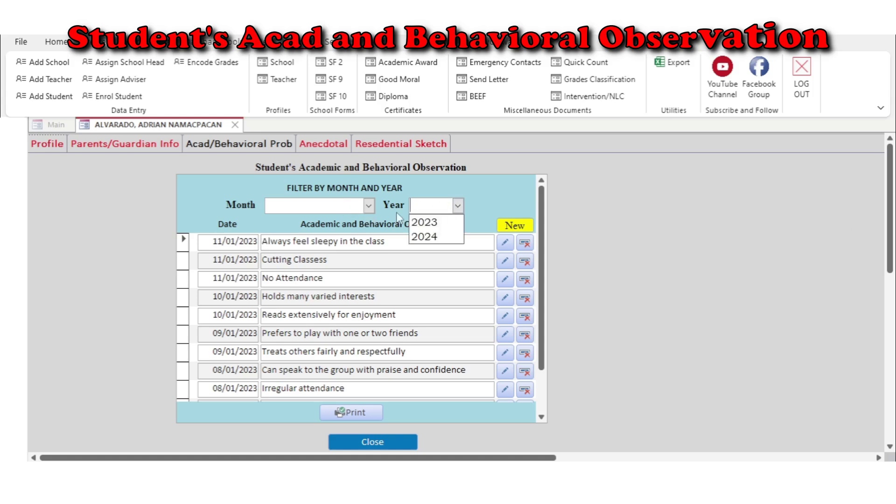
left_click(369, 206)
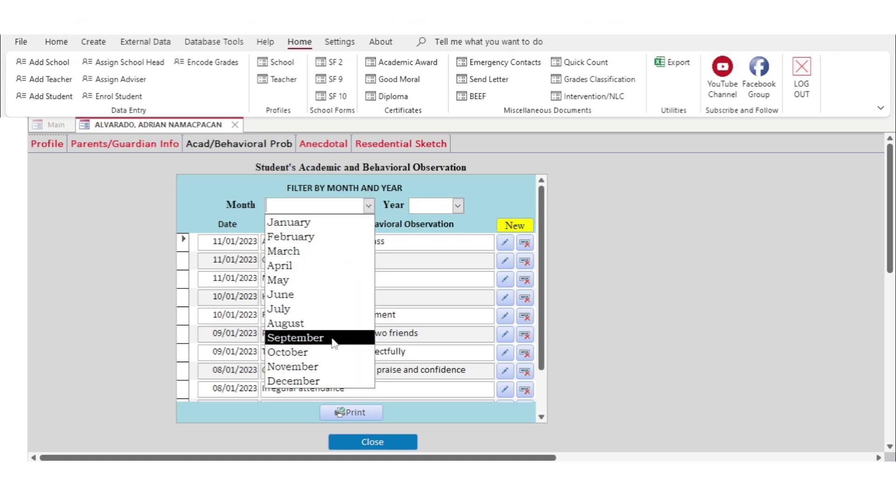
left_click(332, 324)
left_click(457, 205)
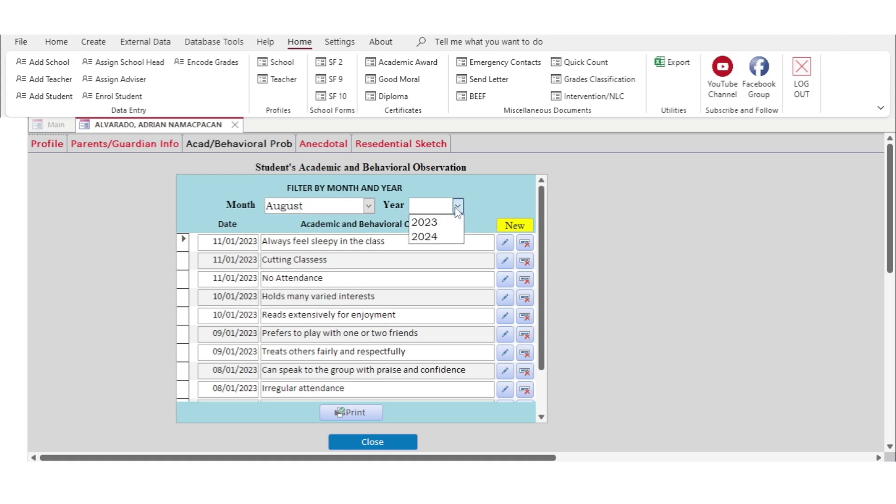
left_click(426, 220)
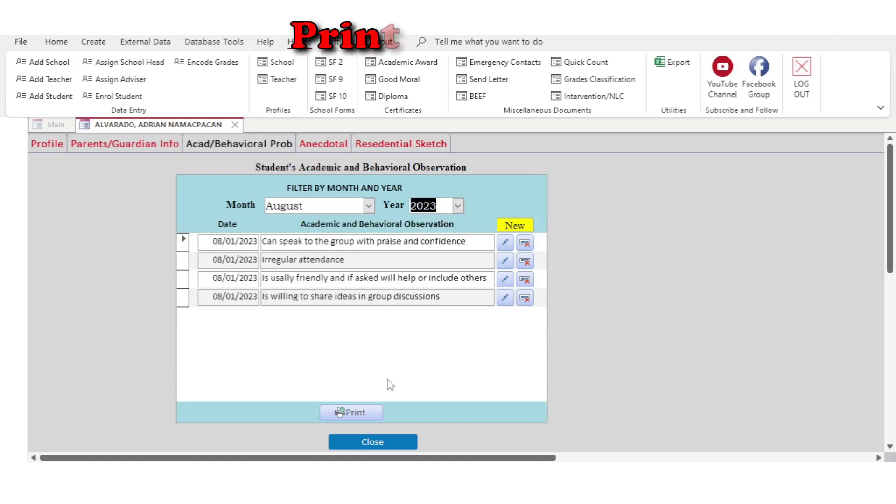
left_click(359, 412)
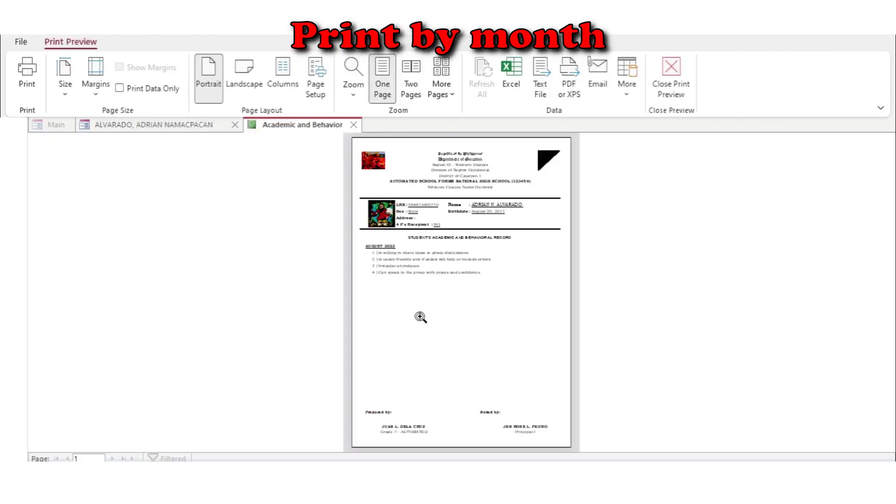
Zoom in and scroll through the August 2023 behavioral report, then close the preview
left_click(462, 266)
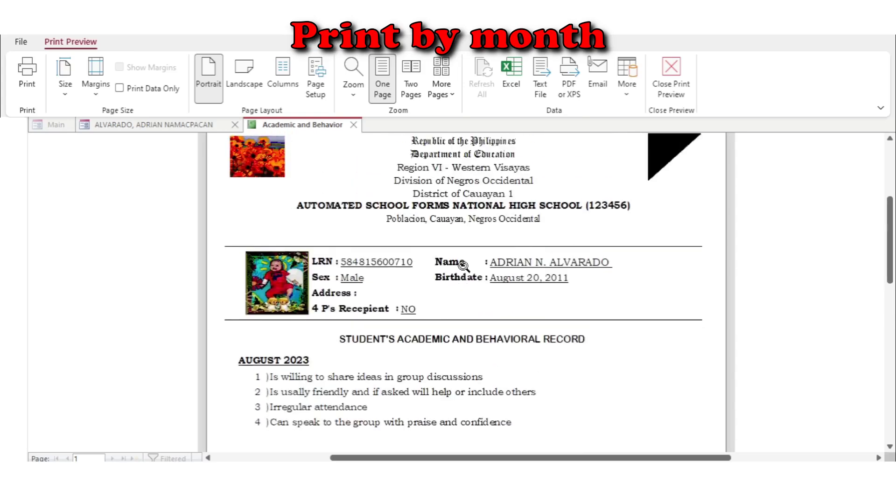
scroll(463, 267, "down", 10)
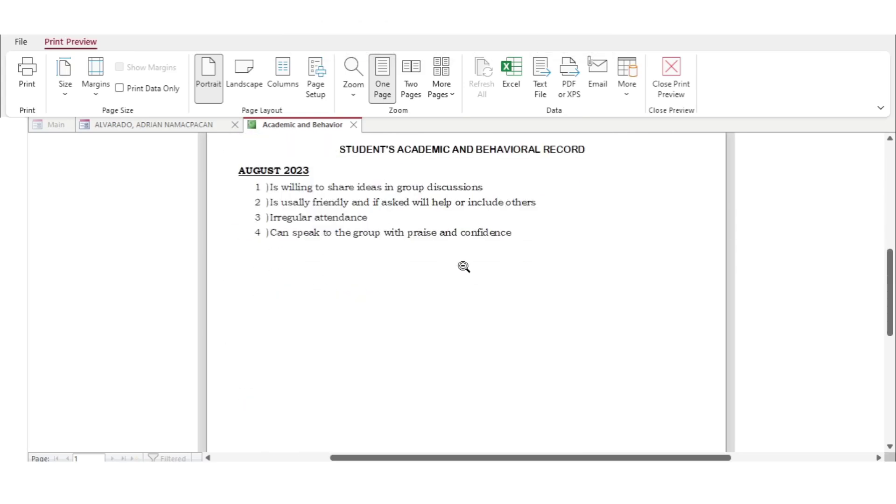
left_click(465, 266)
left_click(354, 124)
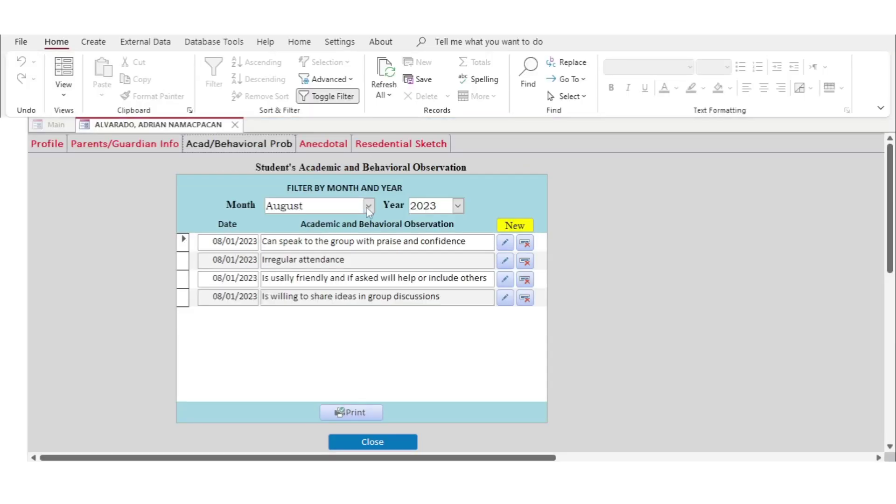
Clear the Month filter so the behavioral record covers all of 2023, then print it
left_click(369, 206)
key("Delete")
key("Return")
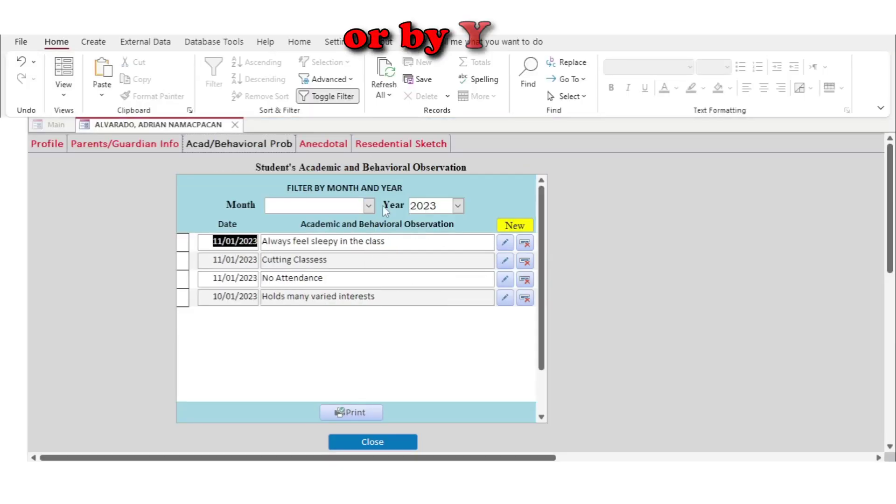
left_click(350, 412)
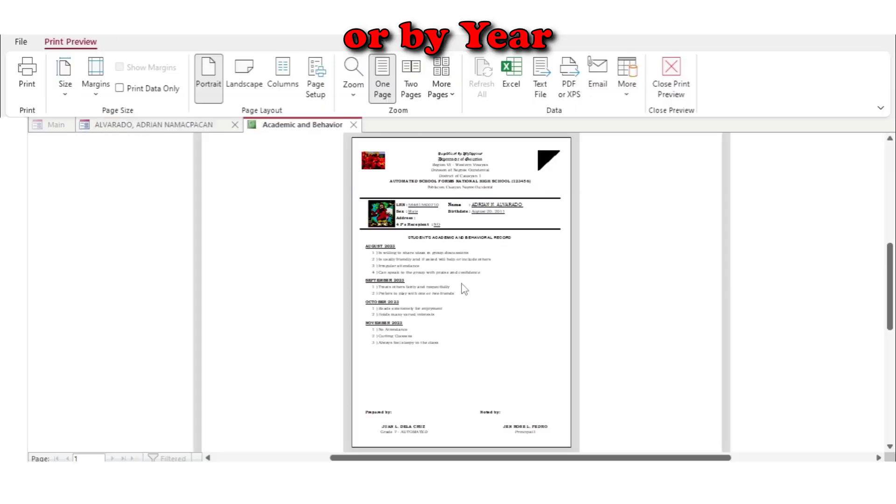
Review the zoomed-in August–November 2023 record preview, then close it back to the roster
left_click(464, 289)
scroll(467, 288, "up", 2)
scroll(467, 288, "down", 3)
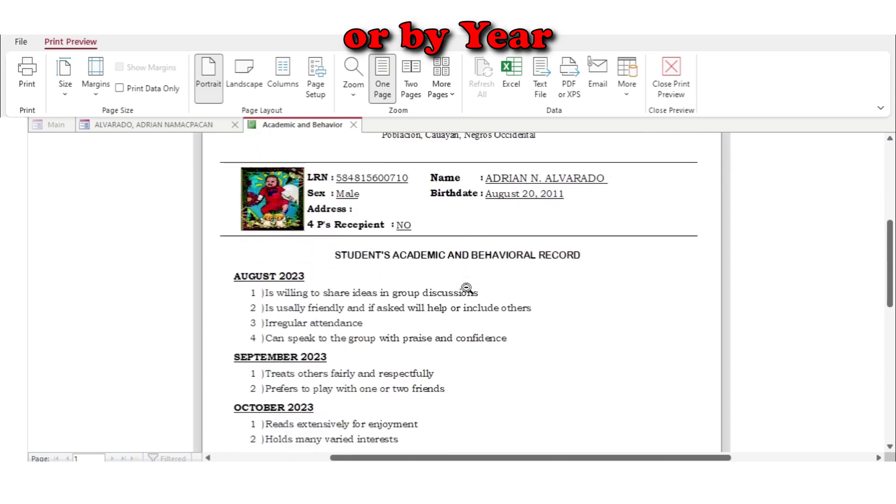
scroll(466, 288, "down", 6)
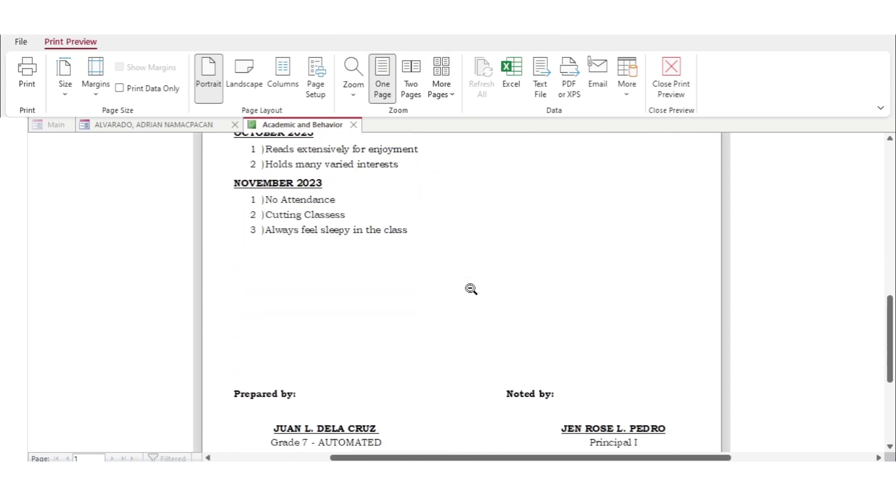
scroll(471, 289, "down", 2)
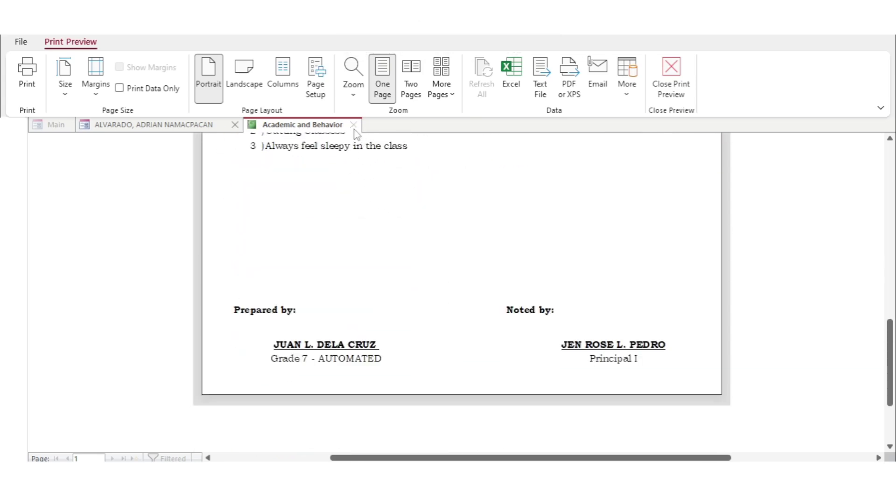
left_click(679, 86)
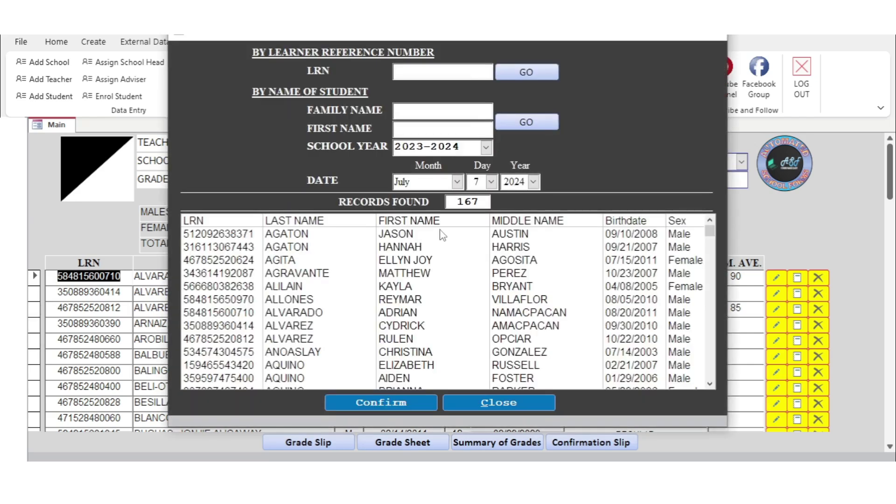
Open the student's BEEF form, set the school to AUTOMATED SCHOOL FORMS NATIONAL HIGH SCHOOL, and print it
double_click(443, 235)
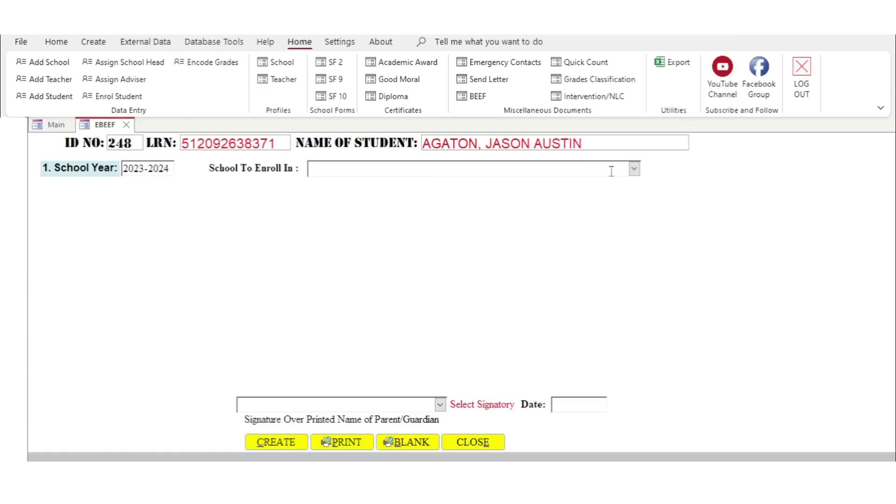
left_click(634, 169)
left_click(611, 186)
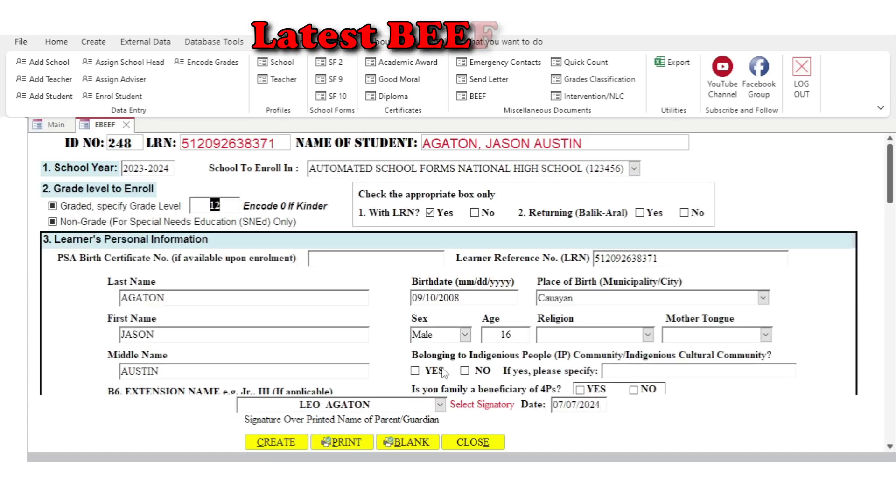
left_click(346, 441)
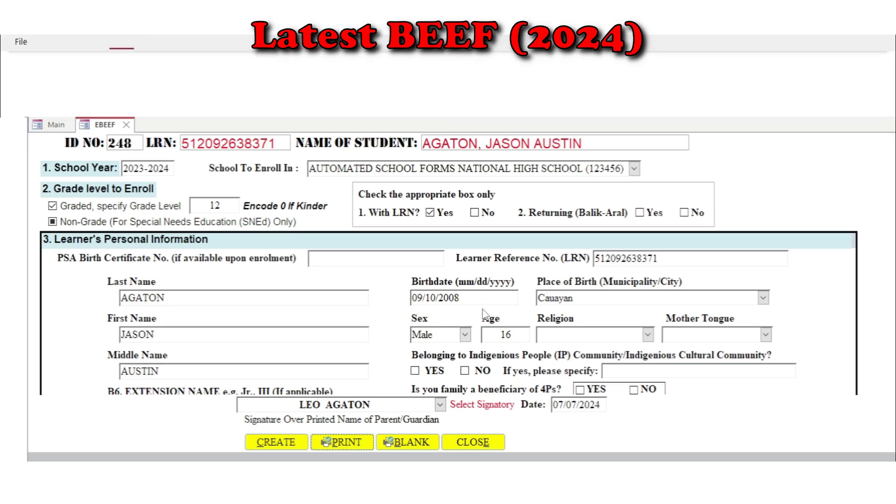
Review the zoomed-in two-page Grade 12 BEEF printout, then close the preview
left_click(504, 256)
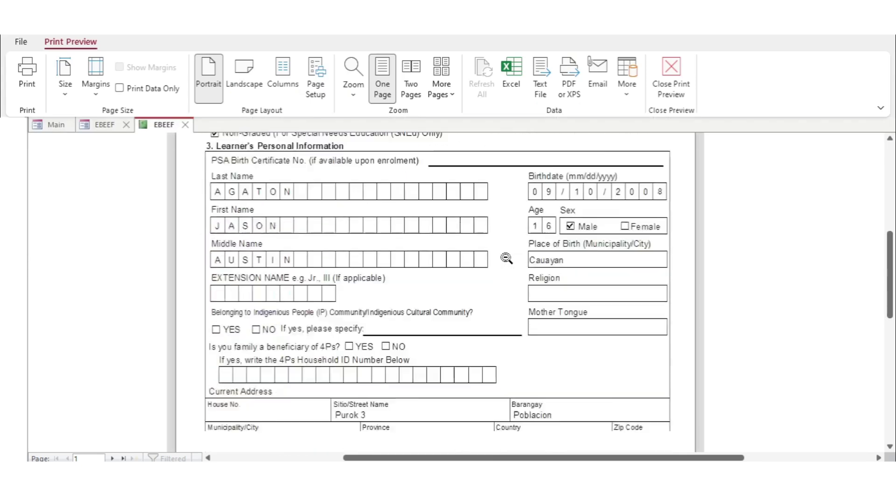
scroll(506, 258, "down", 6)
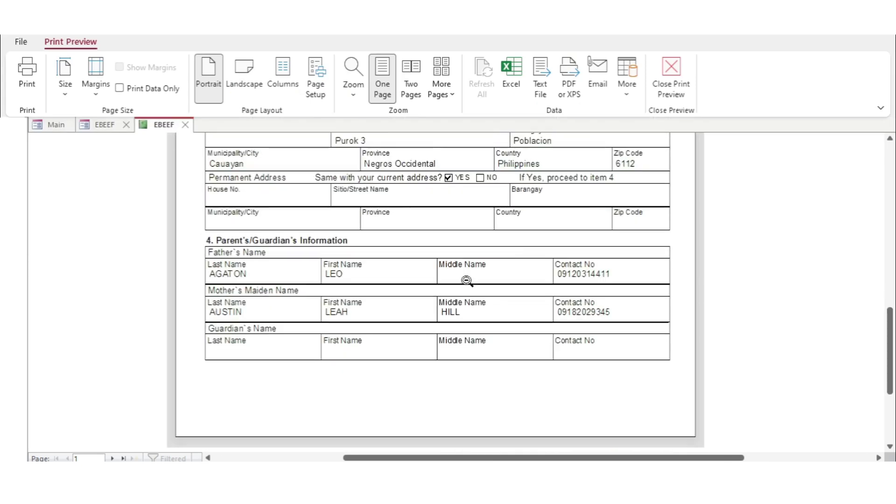
scroll(555, 345, "down", 5)
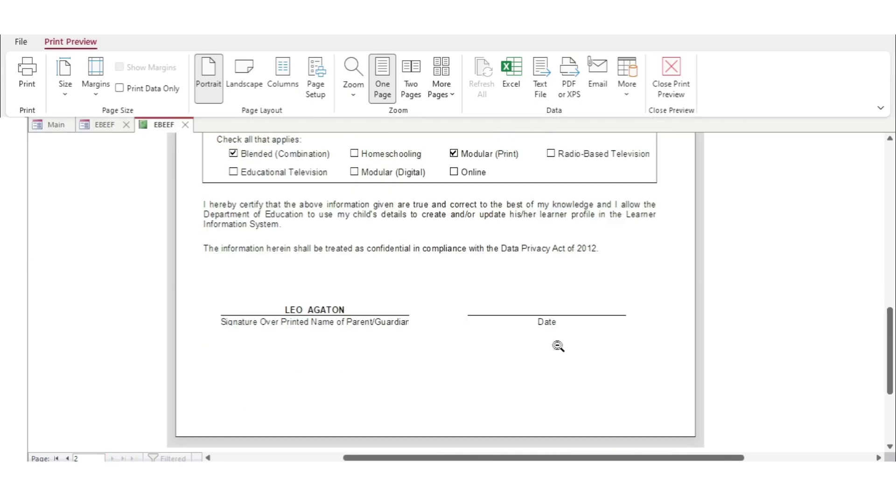
scroll(558, 347, "up", 5)
scroll(558, 346, "up", 4)
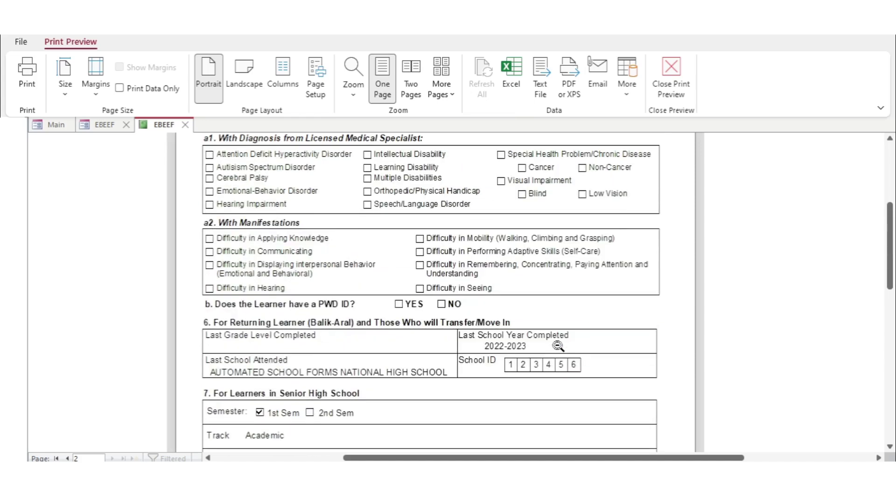
left_click(185, 125)
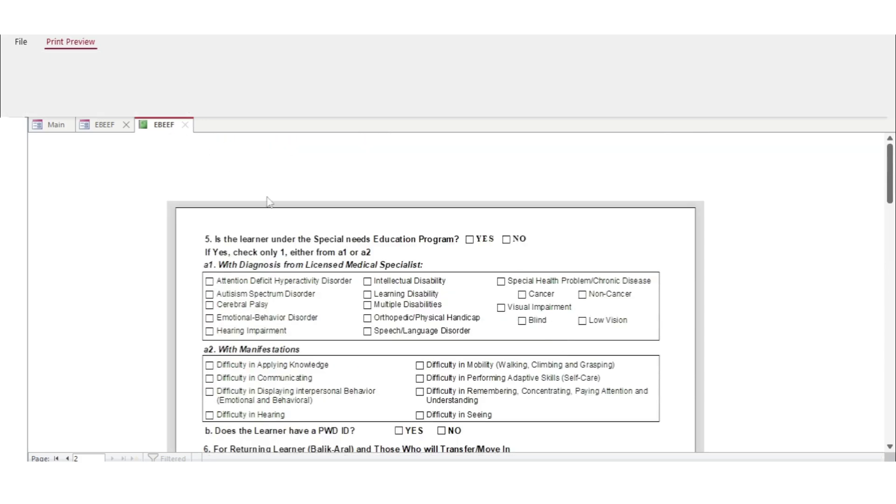
Preview a blank BEEF enrolment form zoomed in and scroll through its pages
left_click(410, 443)
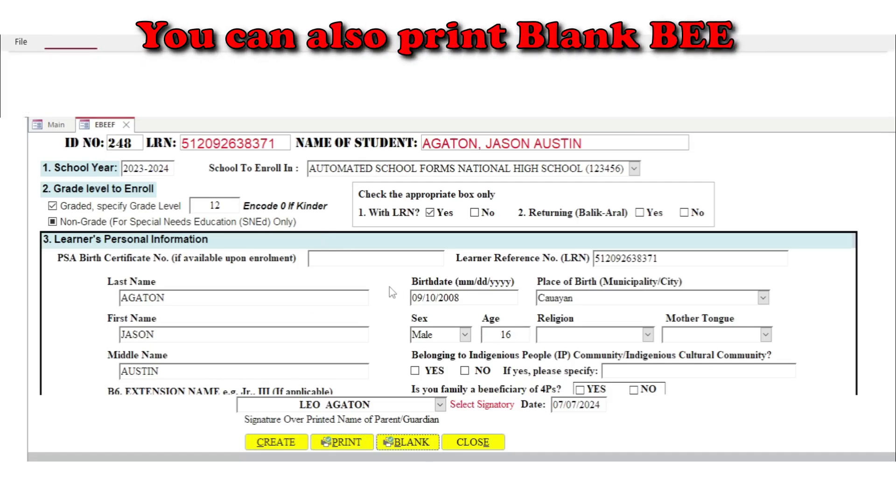
left_click(506, 187)
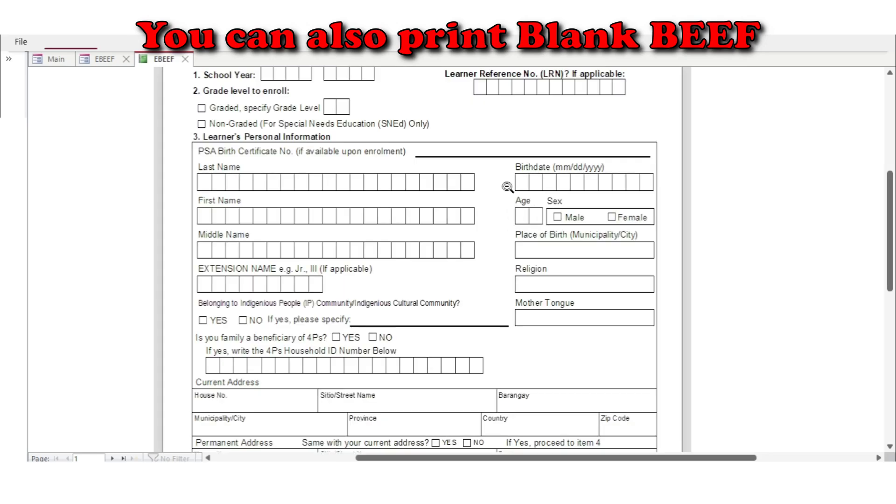
scroll(507, 188, "down", 10)
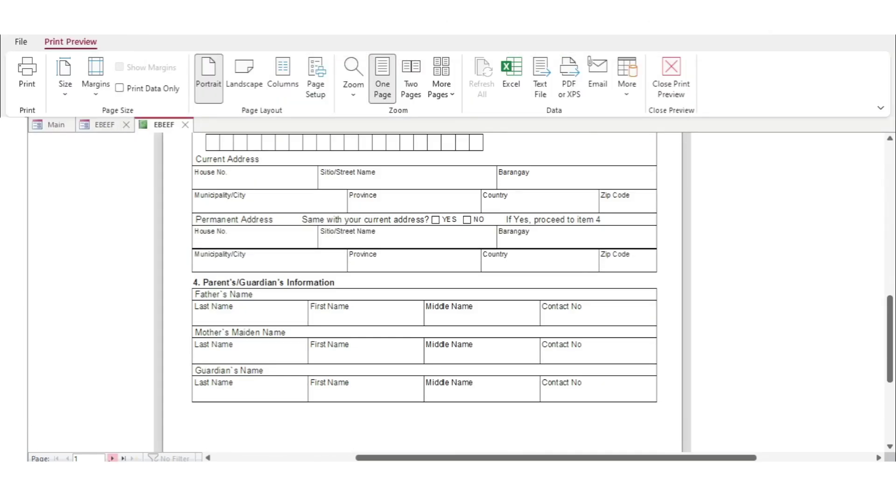
scroll(581, 333, "up", 10)
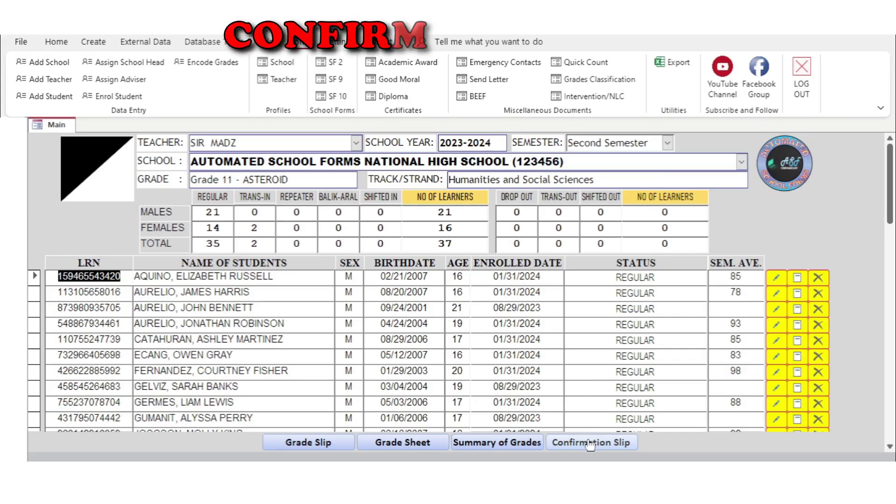
Preview the Grade 12 enrolment confirmation slips across both pages, then close the preview
left_click(591, 442)
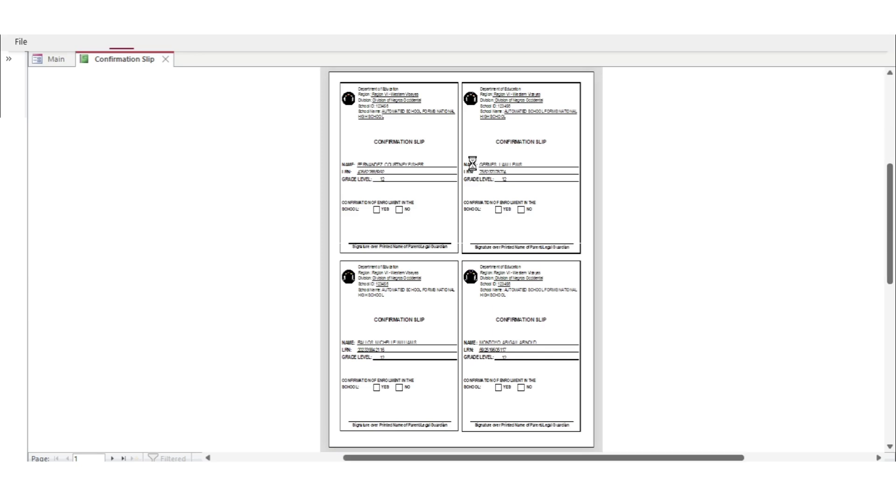
left_click(490, 166)
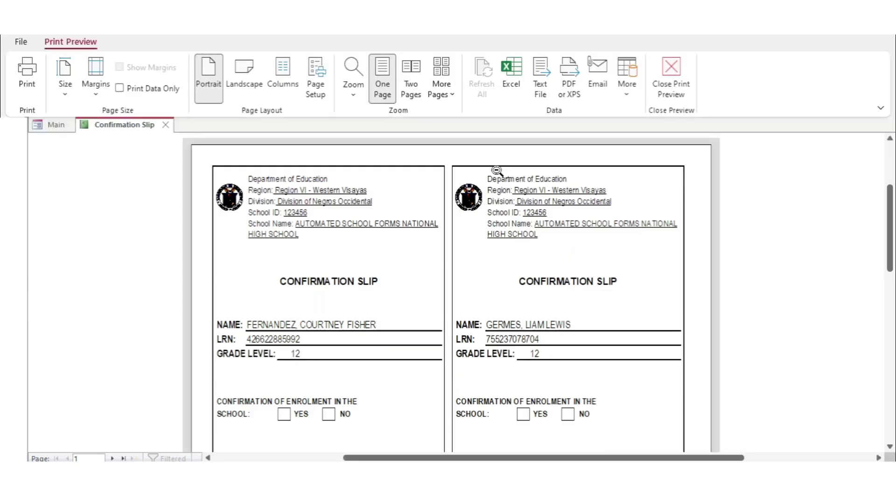
scroll(521, 233, "down", 1)
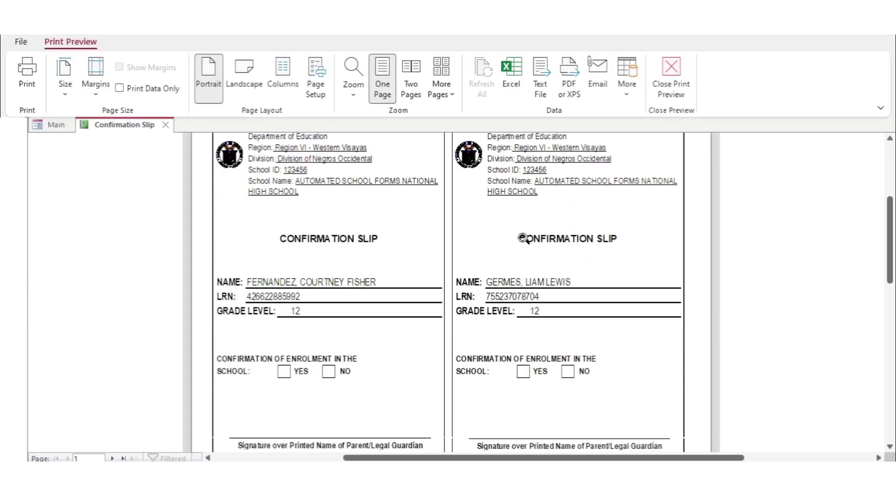
scroll(522, 238, "down", 6)
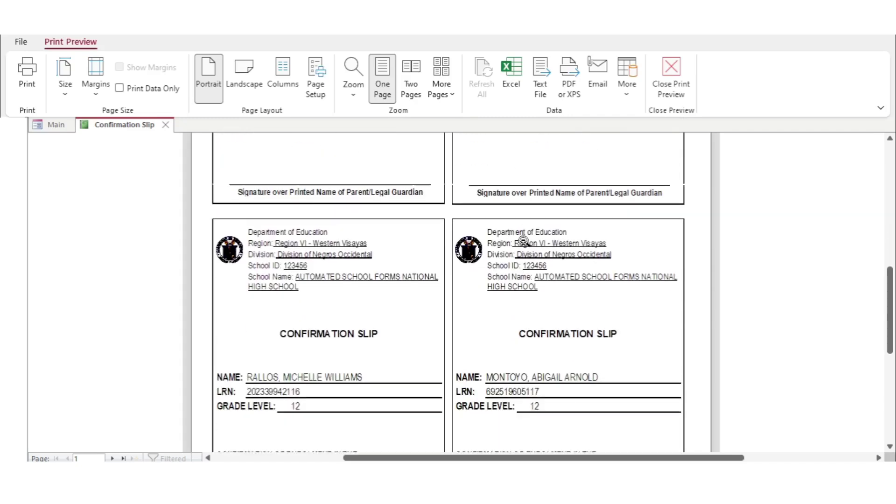
scroll(524, 240, "down", 3)
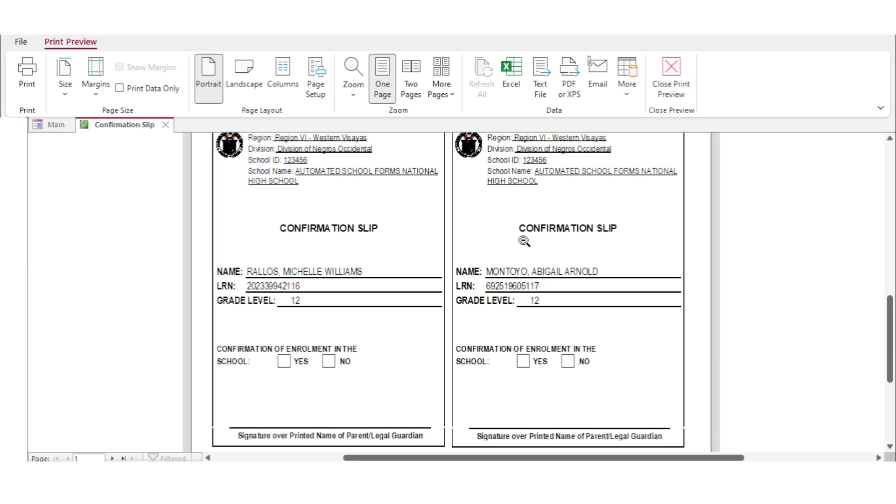
scroll(524, 241, "down", 2)
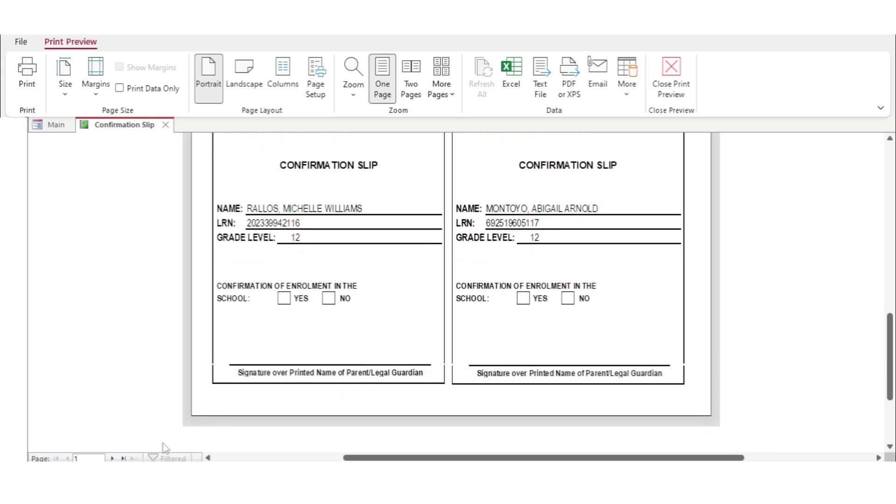
left_click(112, 458)
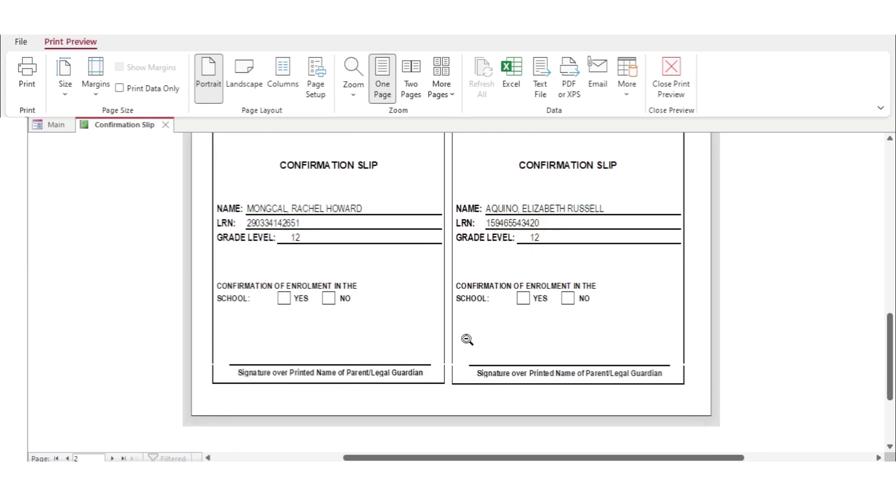
scroll(467, 340, "down", 9)
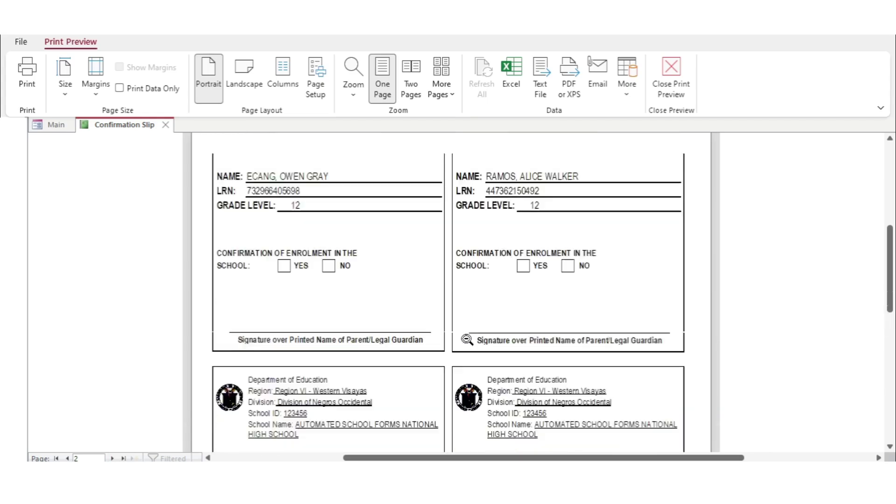
left_click(467, 339)
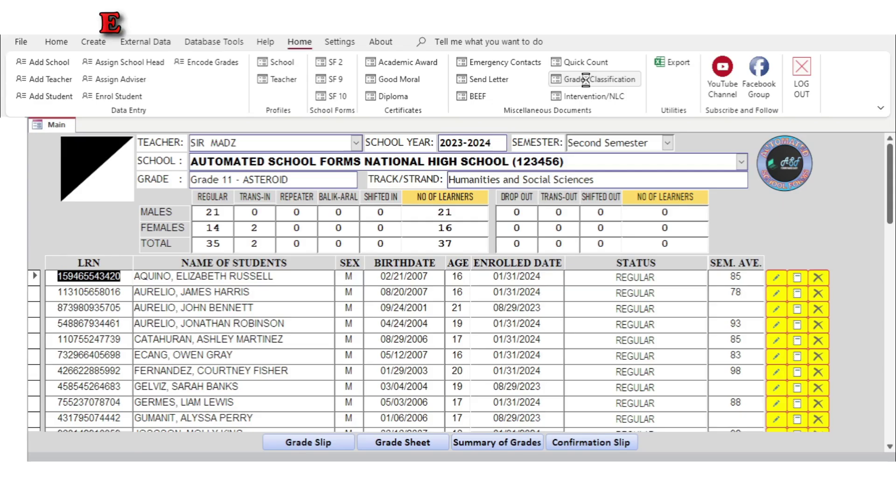
Generate the By Group grades classification for First Semester Final Grades in Oral Communication
left_click(567, 75)
left_click(446, 131)
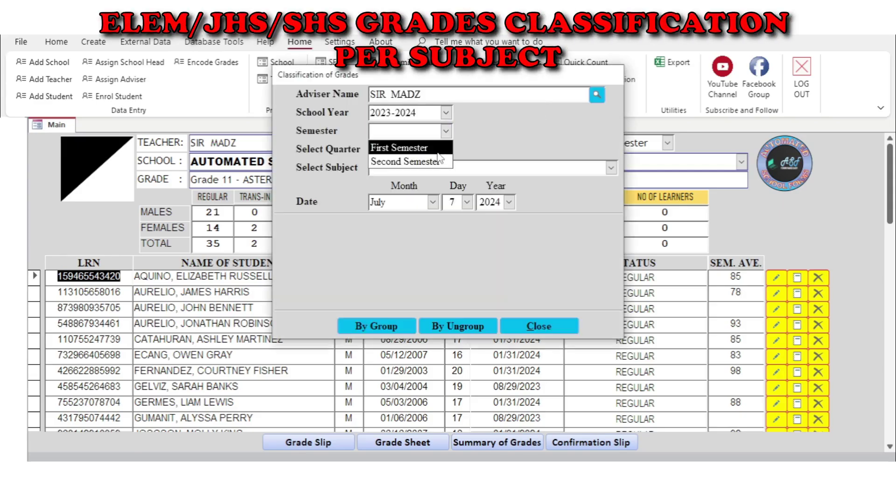
left_click(450, 146)
left_click(445, 150)
left_click(401, 192)
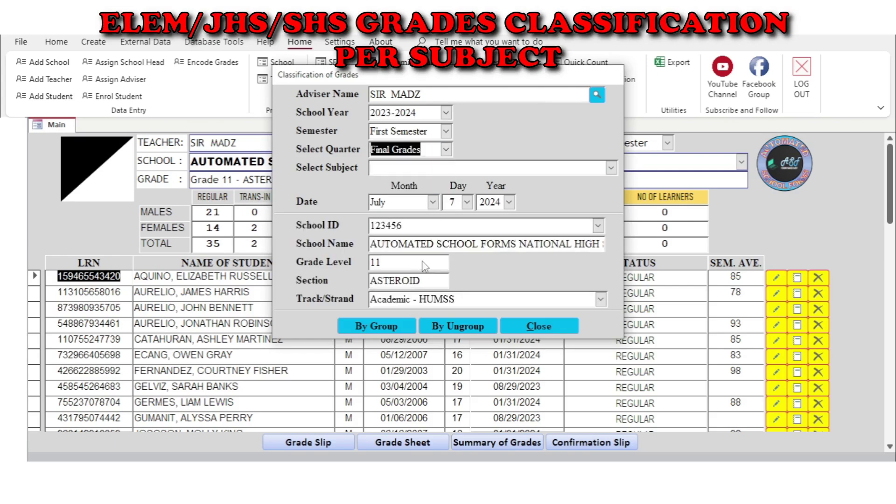
left_click(611, 169)
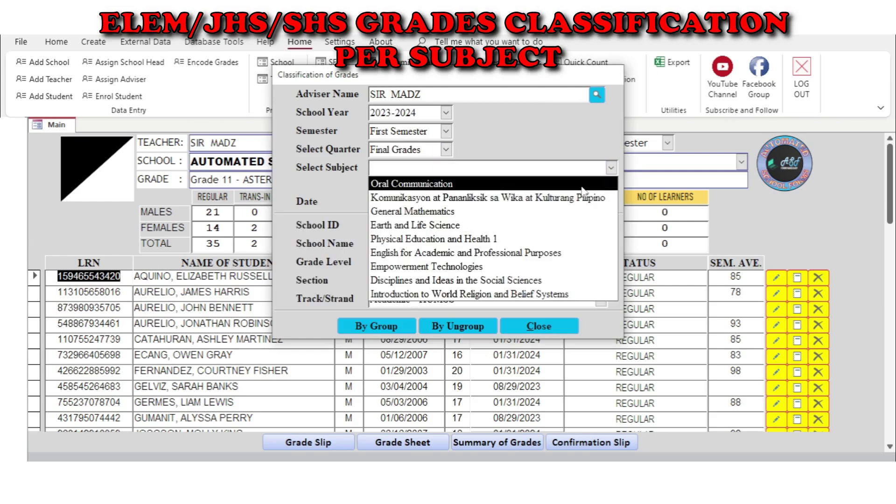
left_click(582, 185)
left_click(393, 327)
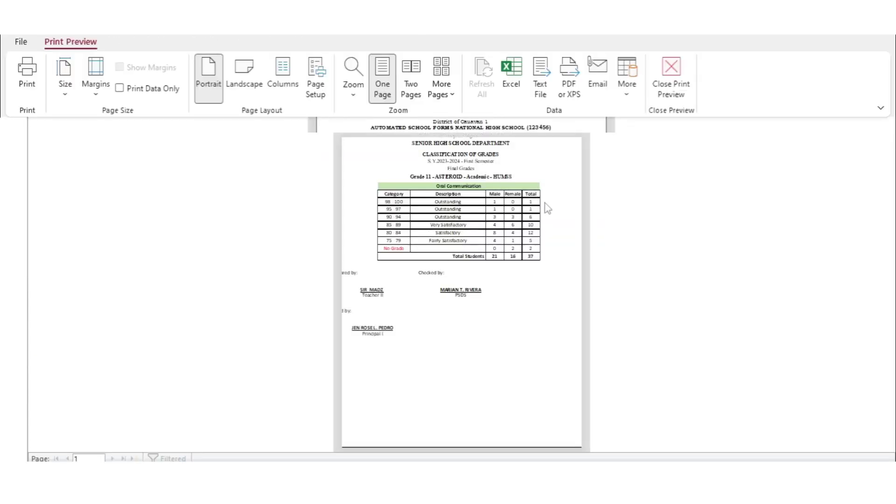
Zoom the Grade 11 ASTEROID classification report to full size and scroll through its 37 students
left_click(547, 222)
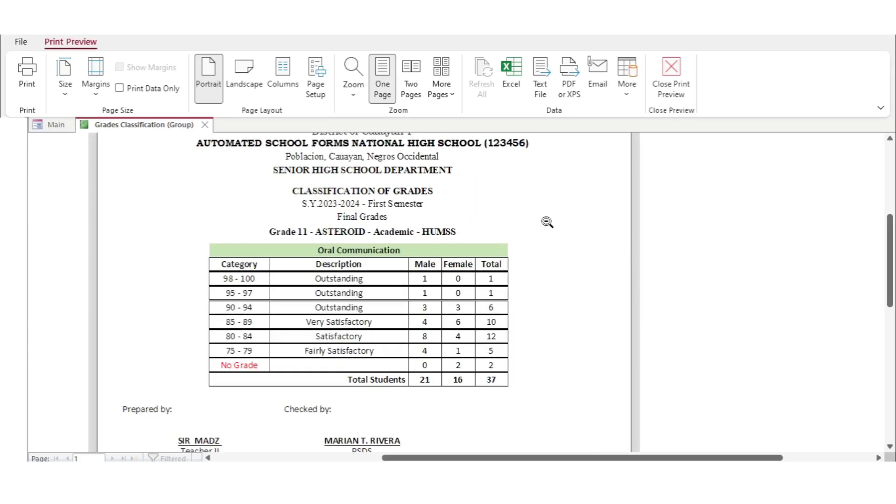
scroll(547, 222, "up", 1)
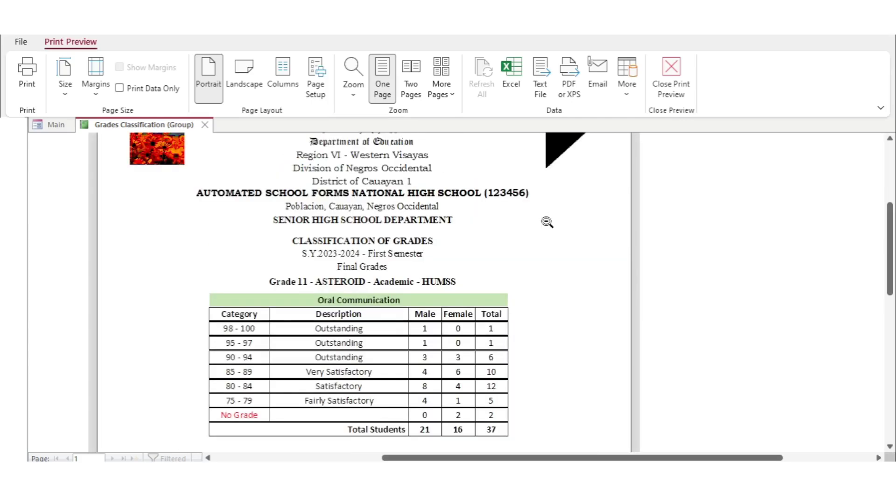
scroll(547, 222, "up", 1)
scroll(548, 222, "down", 3)
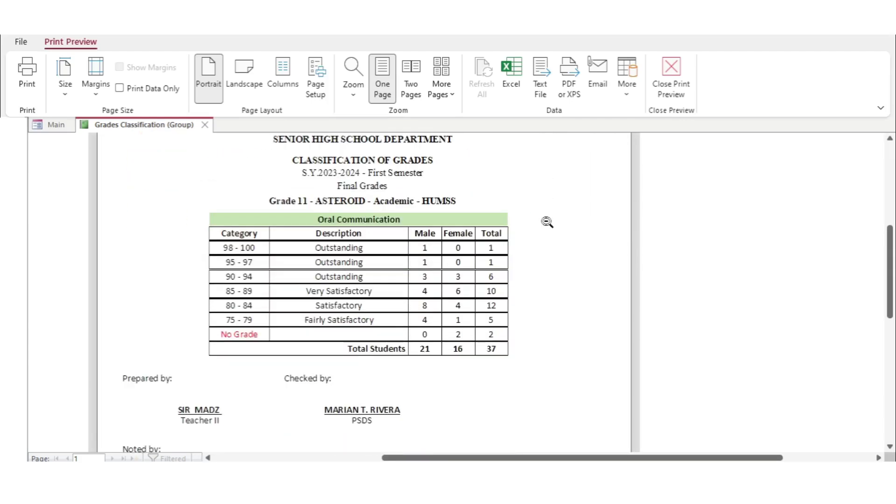
scroll(547, 222, "down", 1)
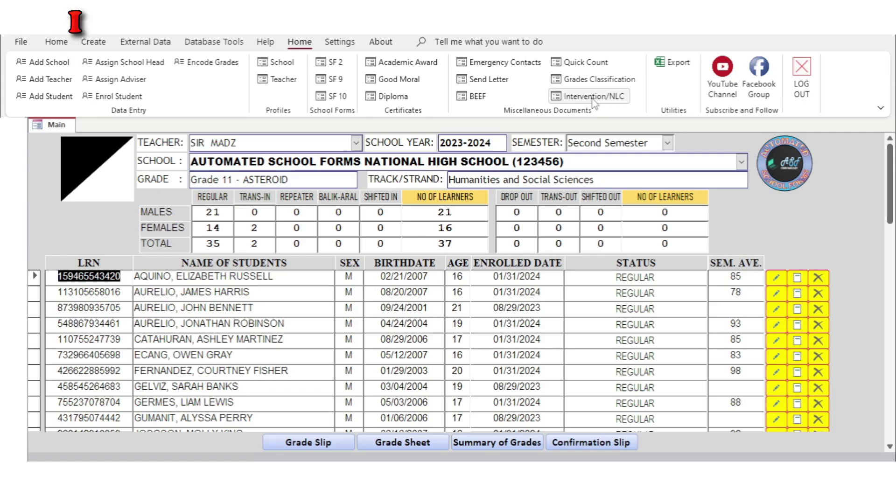
Close the classification preview and generate the First Semester Final Grades Oral Communication intervention list
left_click(205, 124)
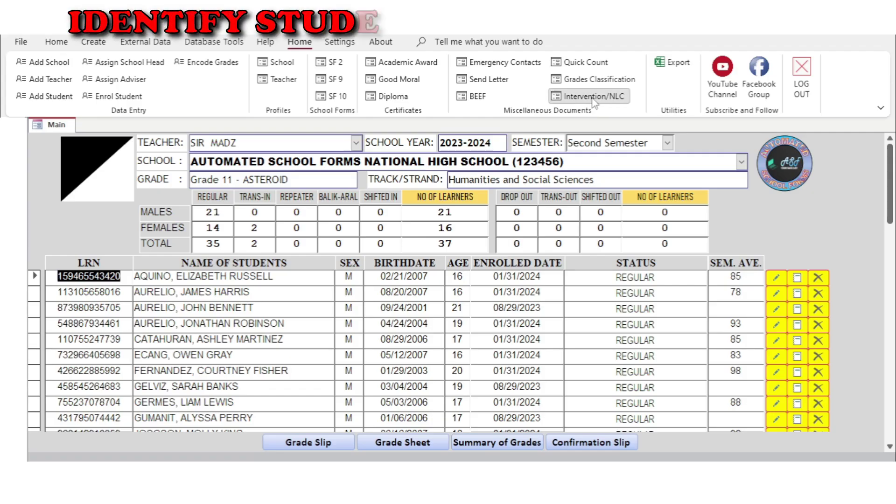
left_click(590, 97)
left_click(445, 132)
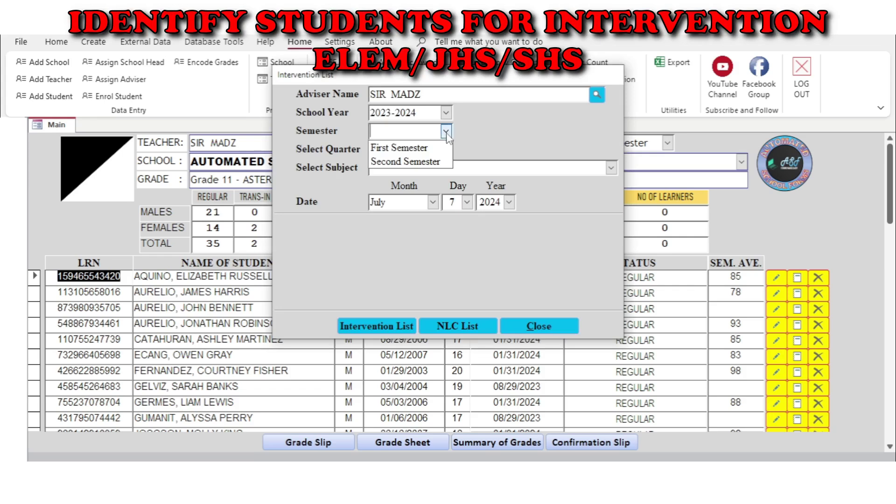
left_click(441, 147)
left_click(446, 149)
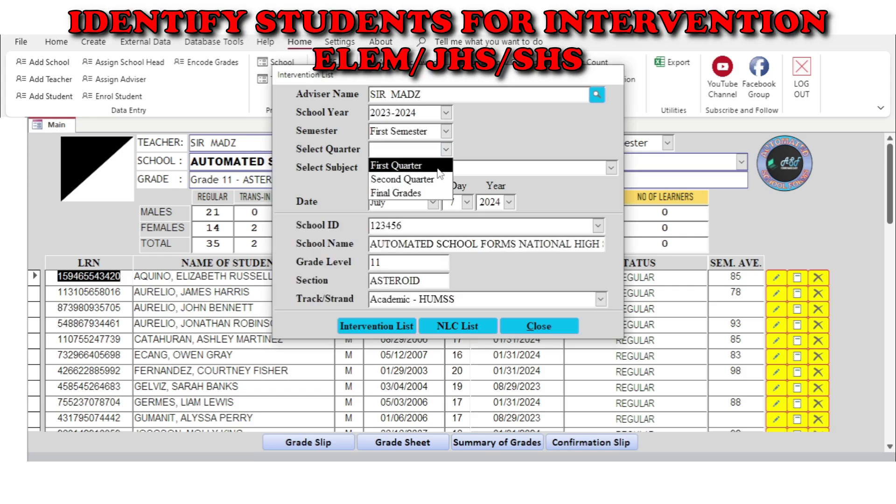
left_click(428, 193)
left_click(611, 168)
left_click(411, 180)
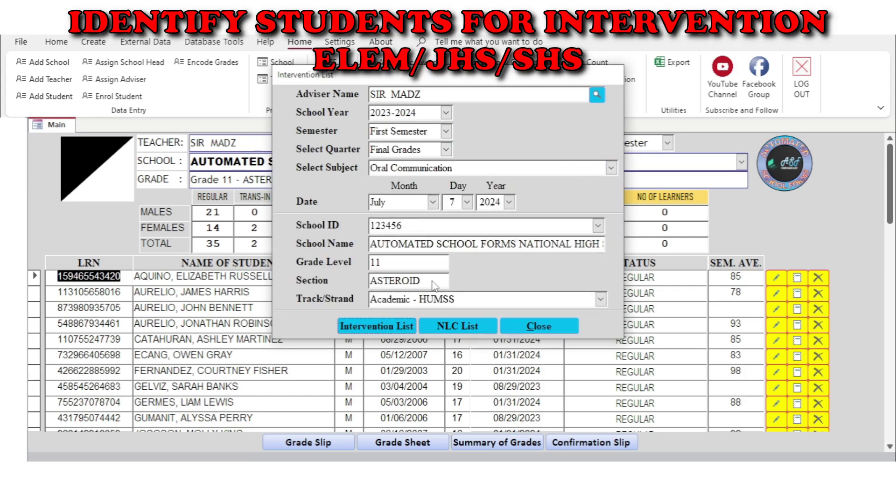
left_click(359, 326)
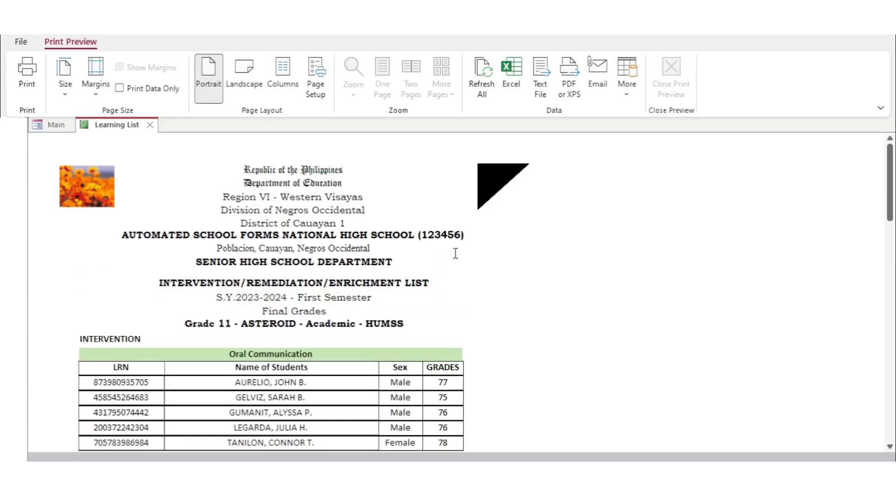
Scroll through the Intervention, Enrichment and no-grade learner lists in the report
scroll(455, 253, "down", 2)
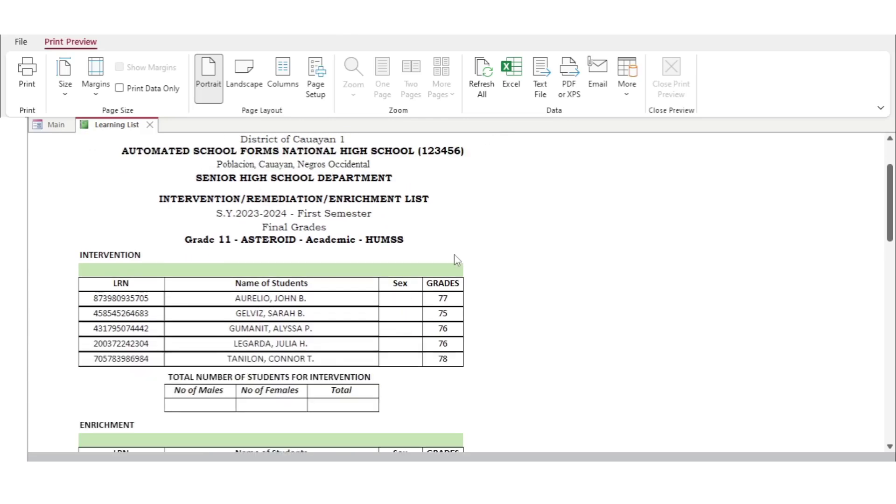
scroll(455, 257, "down", 3)
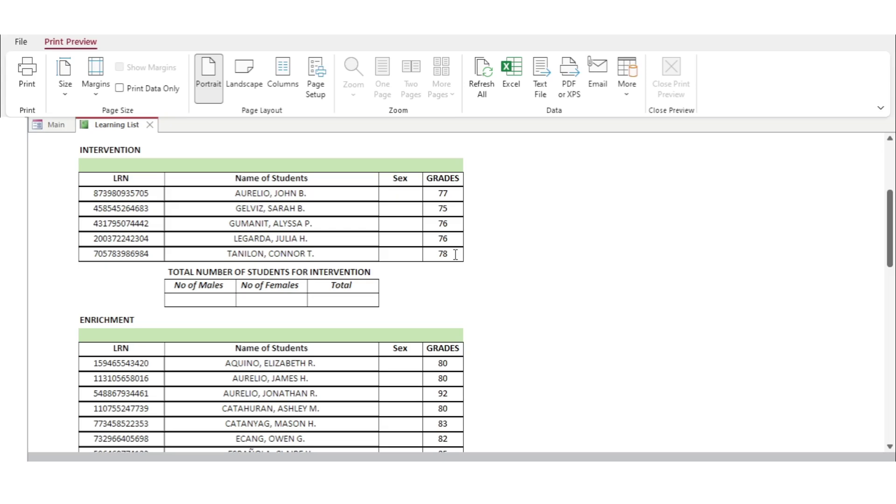
scroll(455, 254, "down", 3)
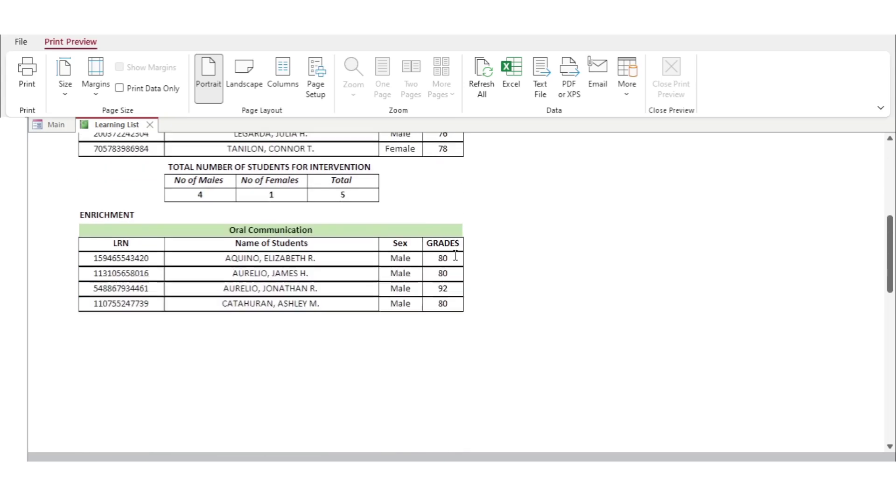
scroll(455, 254, "down", 1)
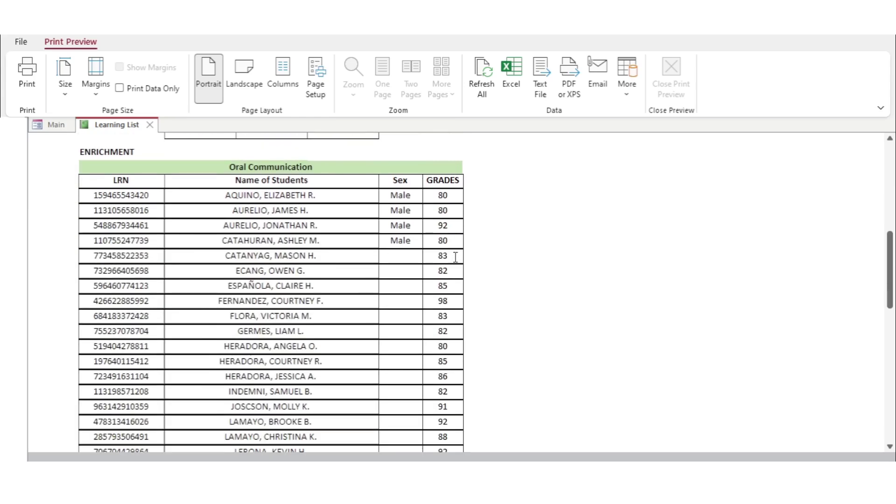
scroll(455, 257, "down", 9)
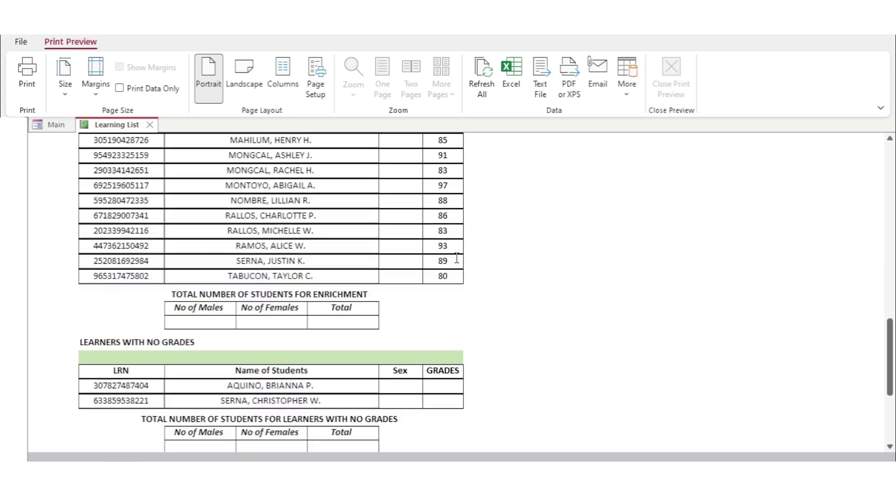
scroll(457, 259, "down", 3)
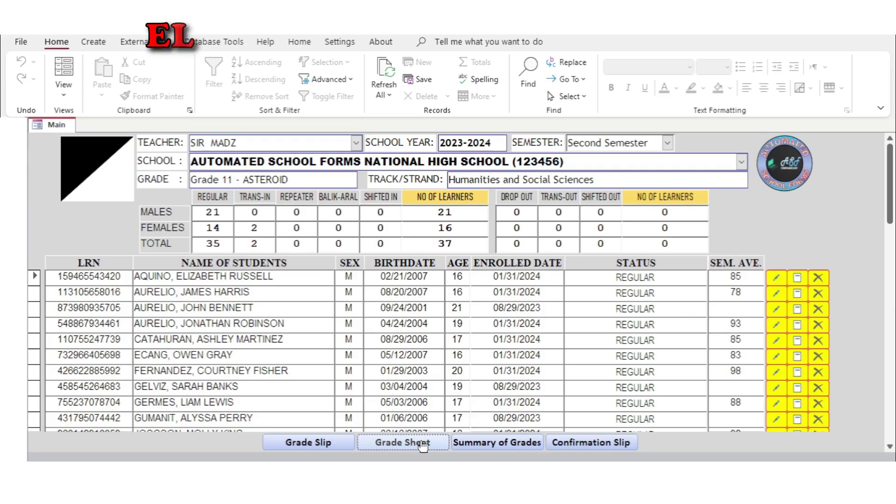
left_click(422, 444)
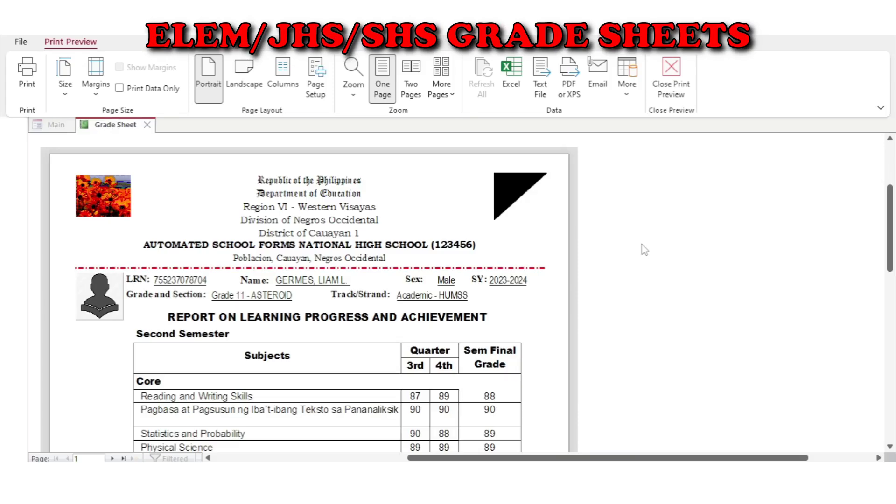
scroll(644, 249, "down", 5)
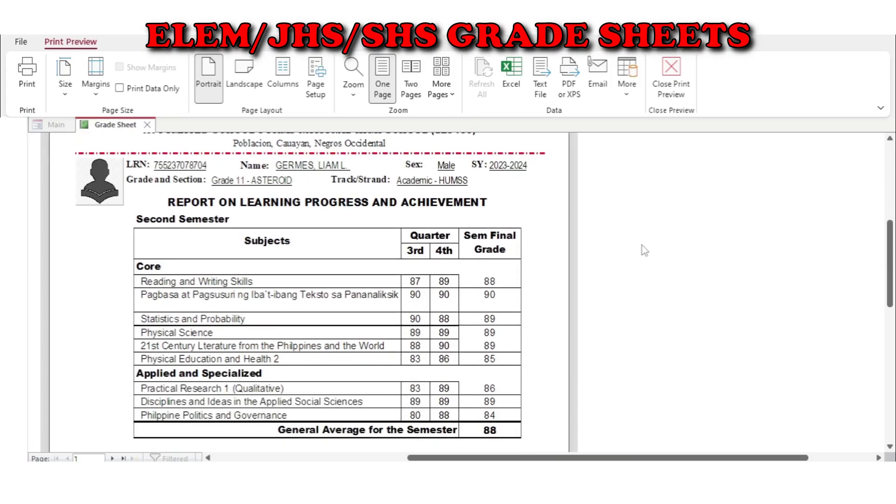
scroll(643, 250, "down", 5)
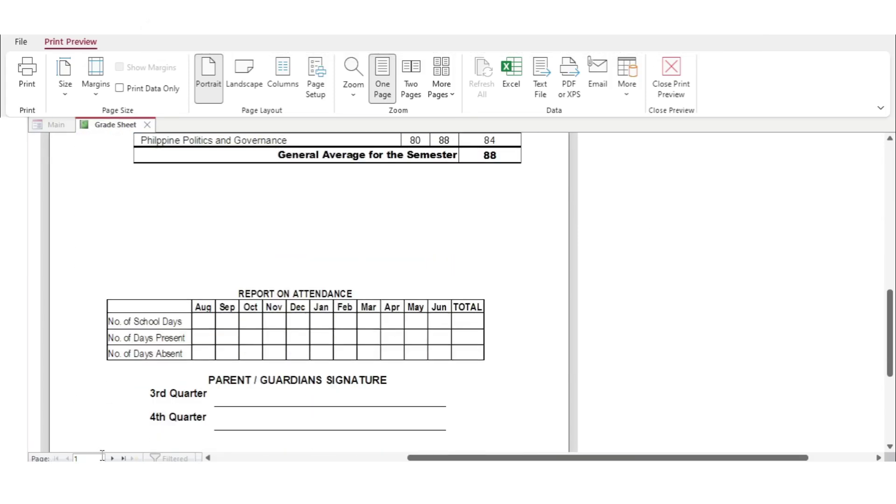
scroll(352, 331, "down", 1)
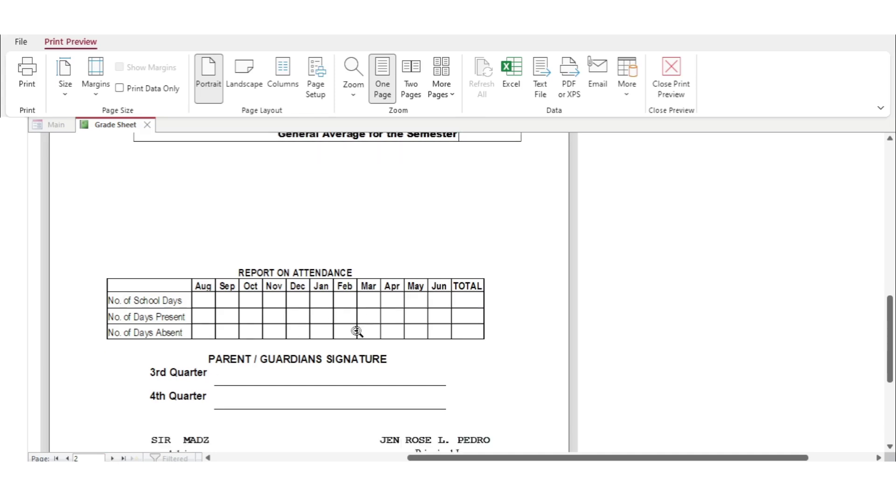
scroll(356, 331, "up", 6)
scroll(357, 332, "up", 8)
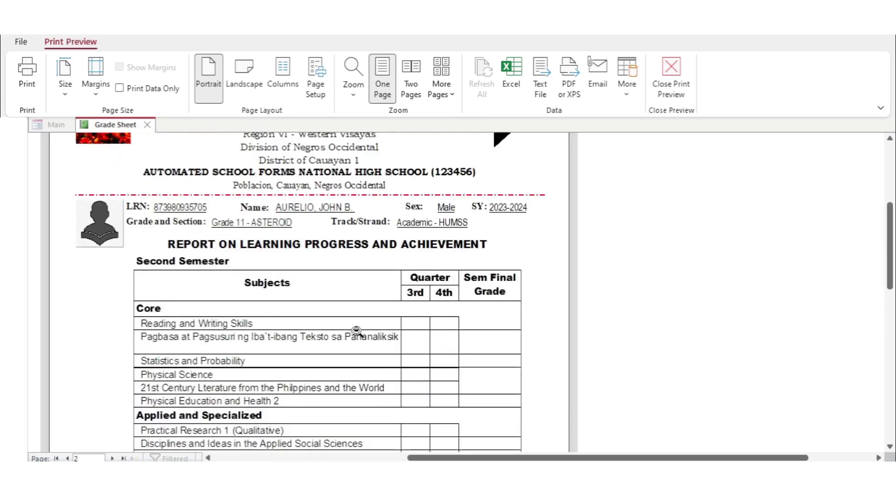
left_click(147, 125)
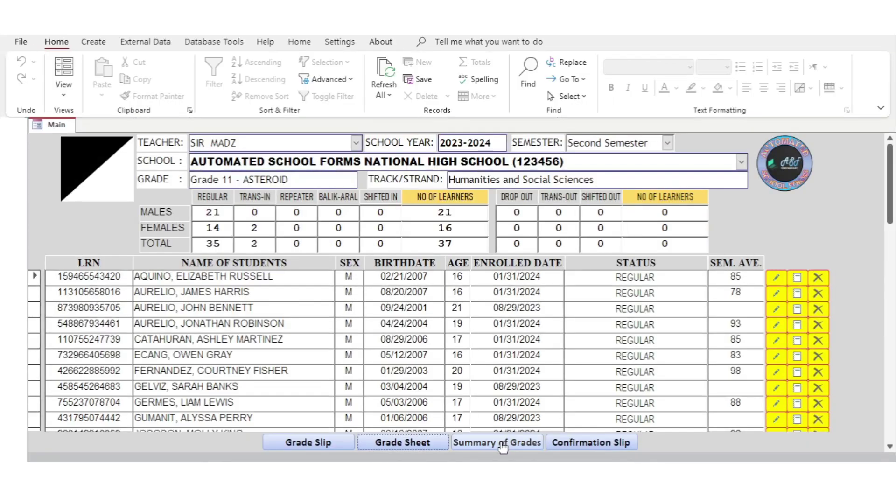
Open the Summary of Grades report and review its two pages of general averages down to the signatures
left_click(502, 447)
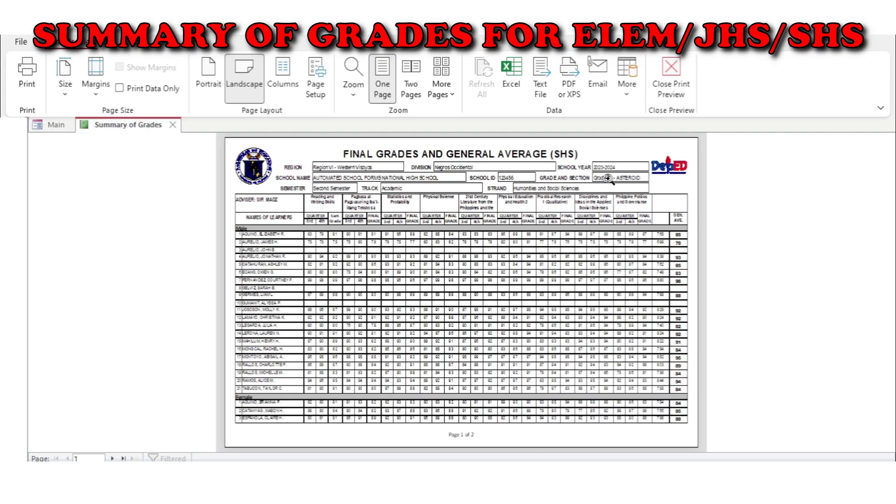
left_click(607, 177)
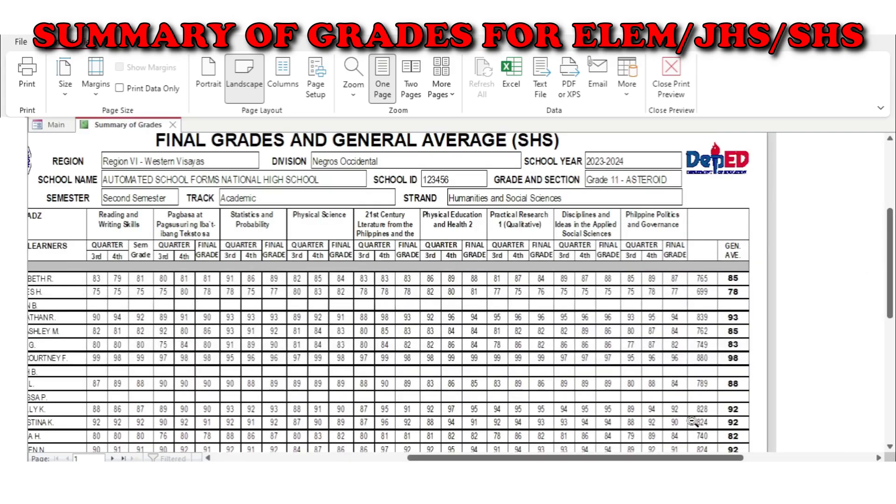
left_click(693, 422)
left_click(693, 421)
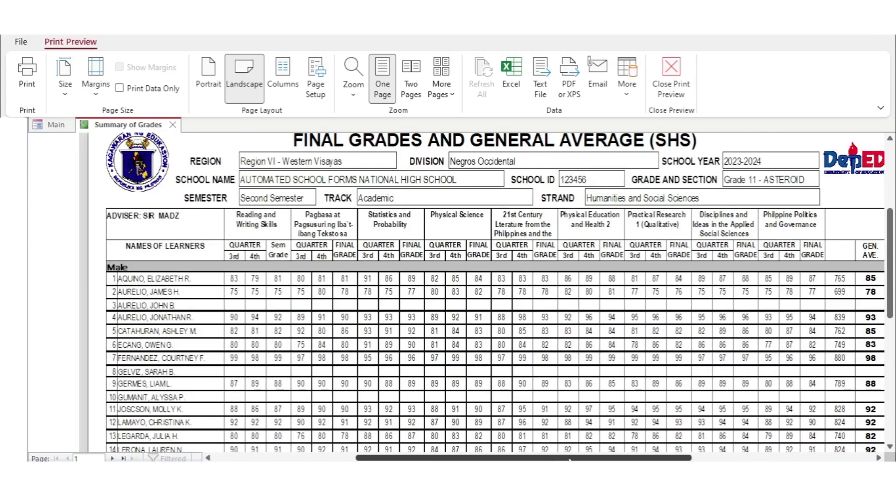
left_click_drag(675, 457, 688, 458)
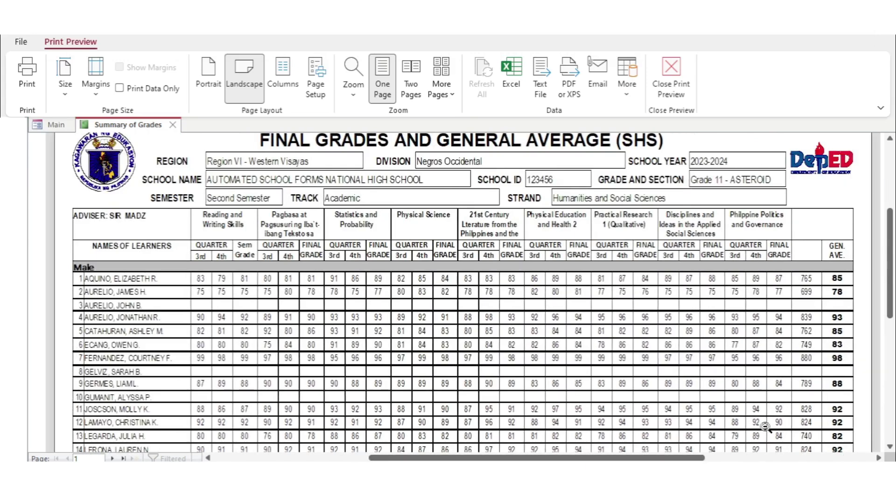
left_click_drag(891, 297, 892, 364)
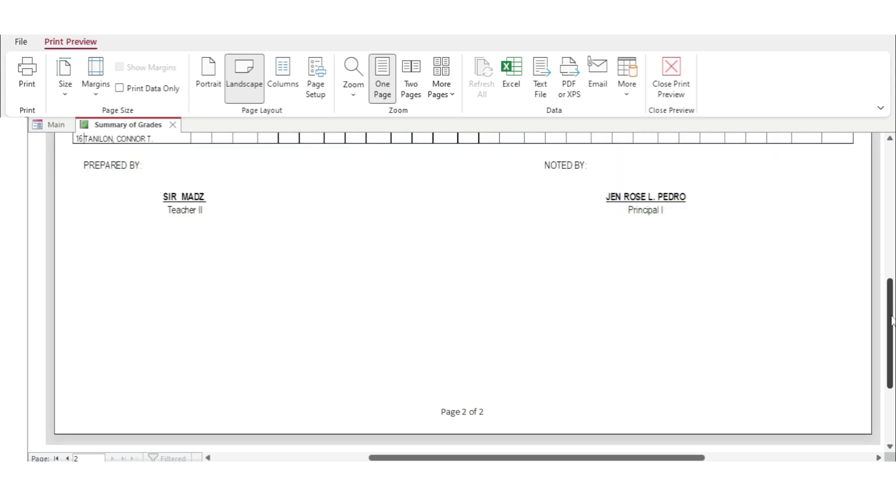
left_click_drag(891, 318, 893, 198)
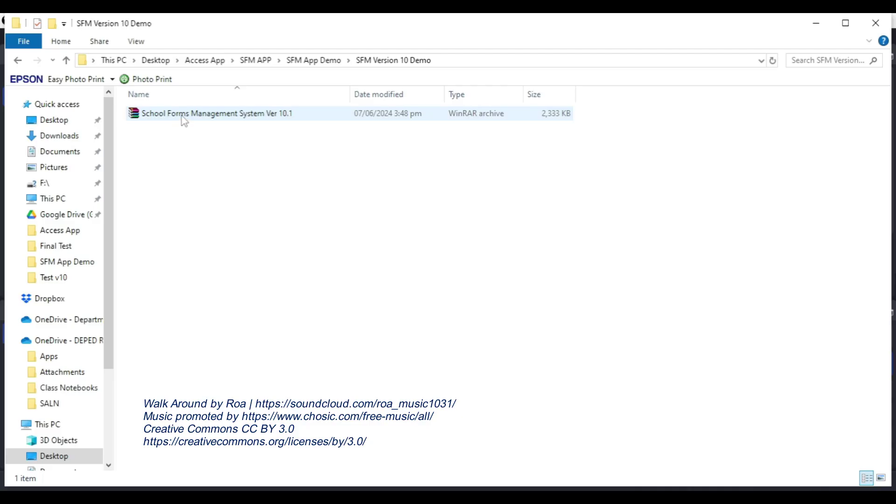
Select the School Forms Management System Ver 10.1 archive in the SFM Version 10 Demo folder
left_click(185, 121)
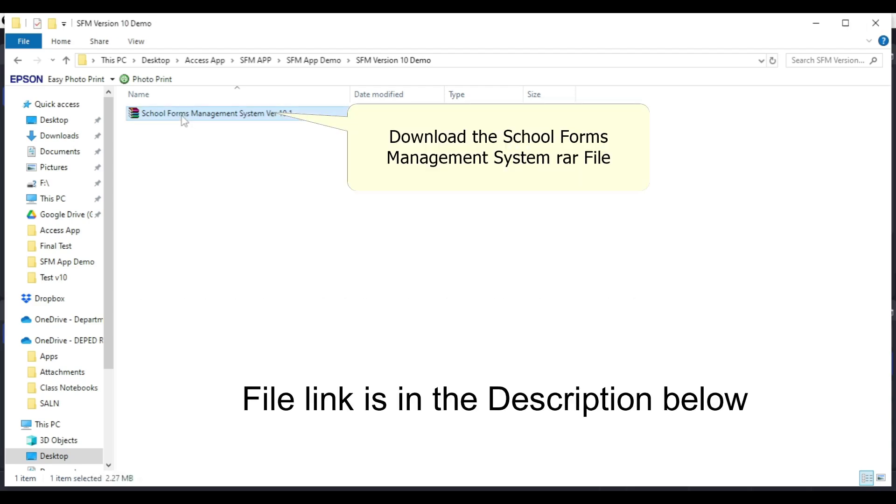
Extract the archive to School Forms Management System Ver 10.1\ in the same folder
double_click(182, 115)
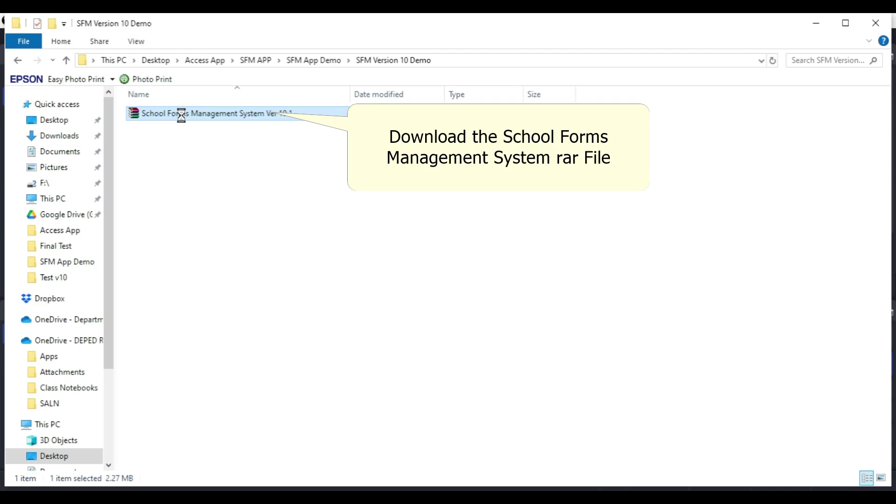
right_click(182, 115)
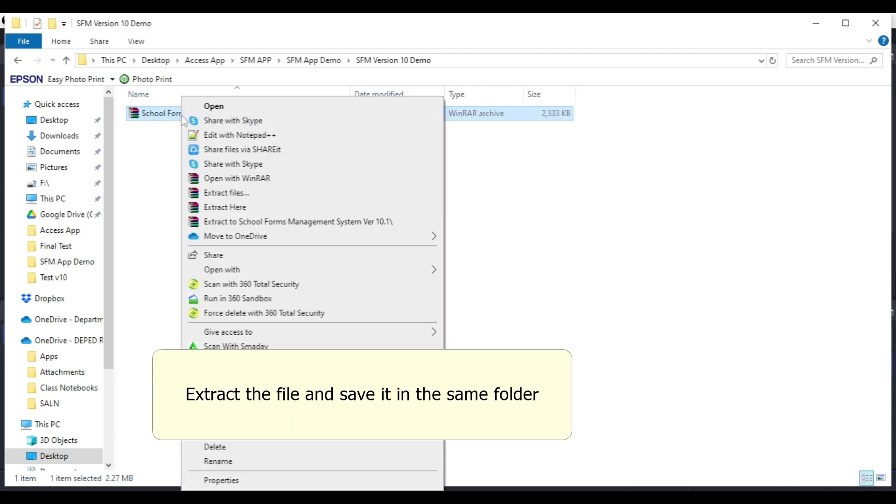
left_click(238, 222)
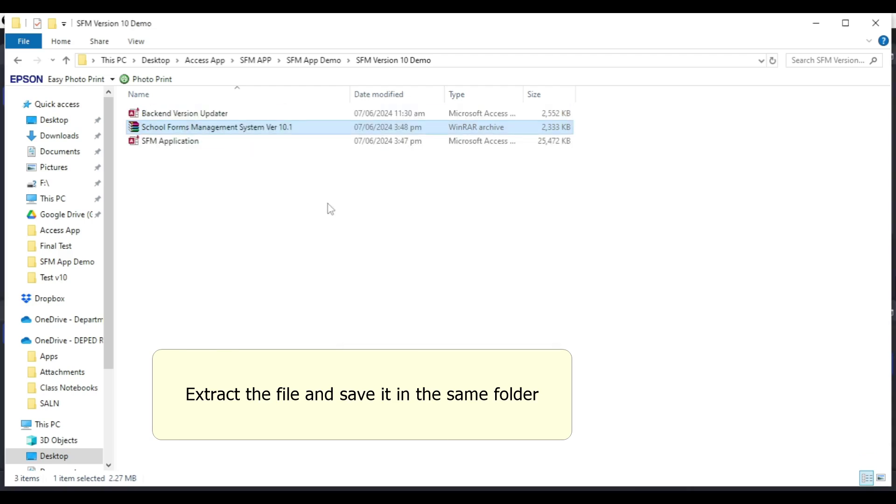
Select and launch the extracted Backend Version Updater file
left_click(221, 115)
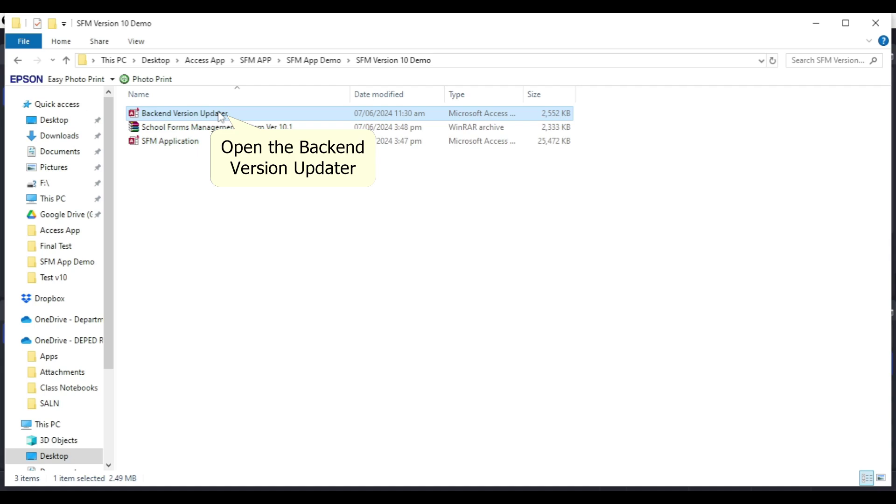
left_click(220, 115)
right_click(219, 115)
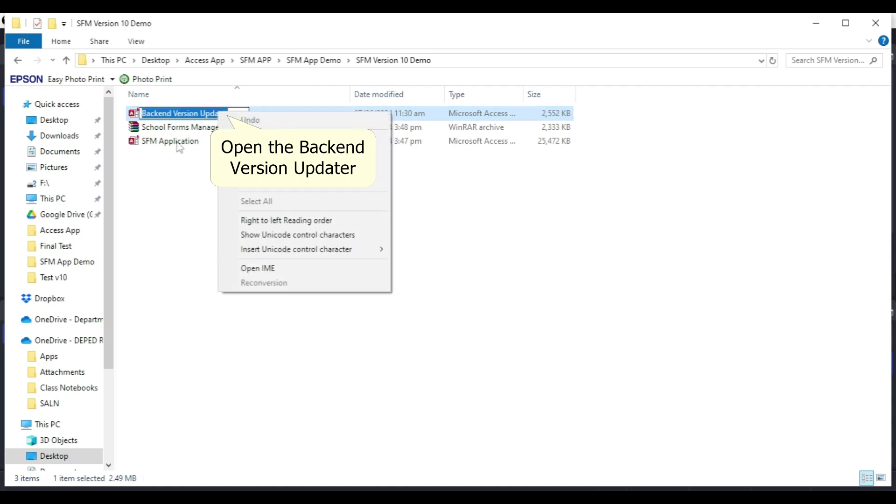
key("Escape")
key("Escape")
double_click(207, 117)
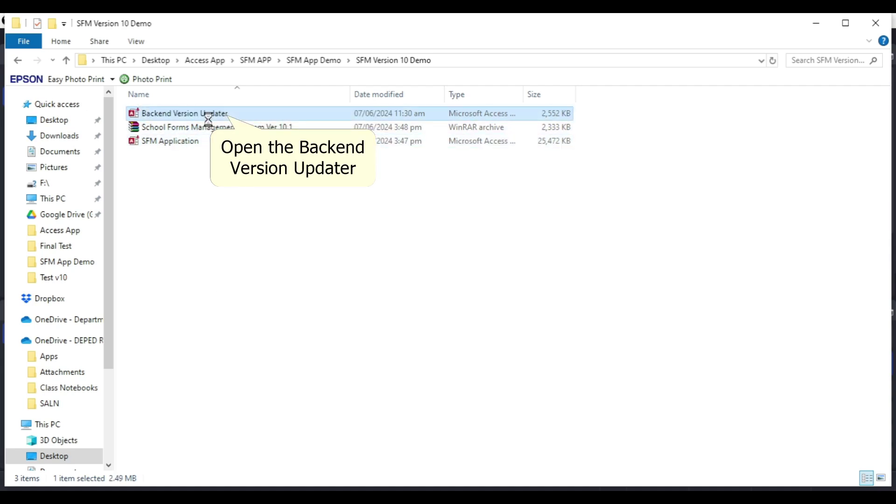
right_click(209, 120)
Install a new School Forms Manager_be data file with the updater, quit it, then reselect the archive and updater
left_click(240, 107)
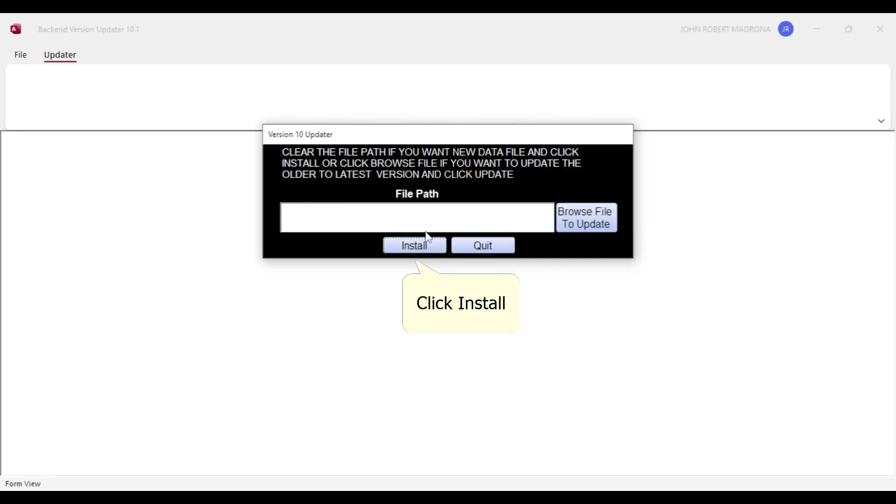
left_click(428, 254)
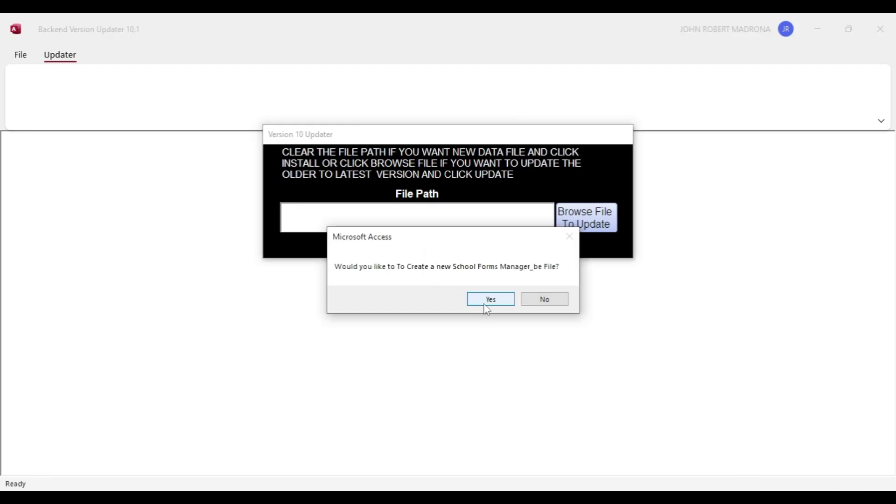
left_click(486, 302)
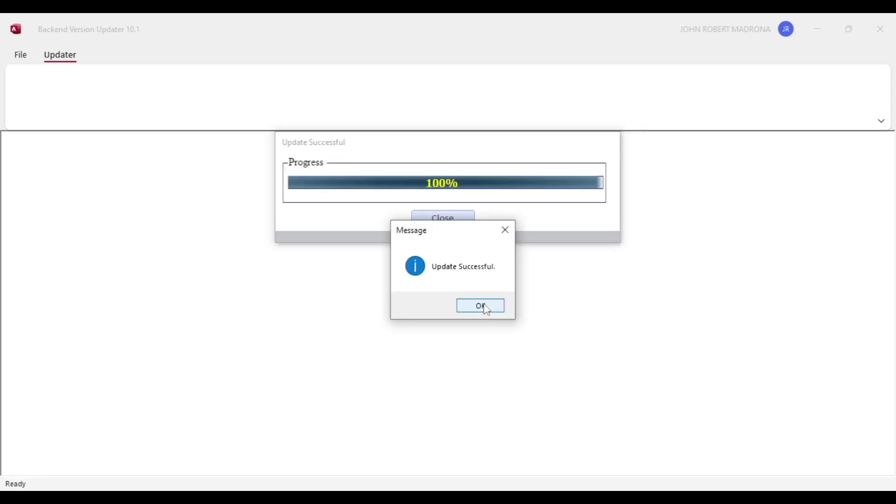
left_click(486, 307)
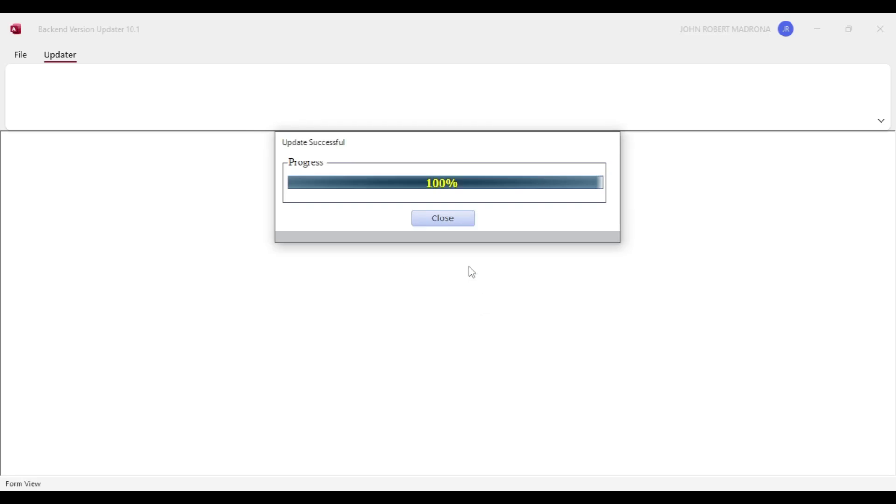
left_click(447, 216)
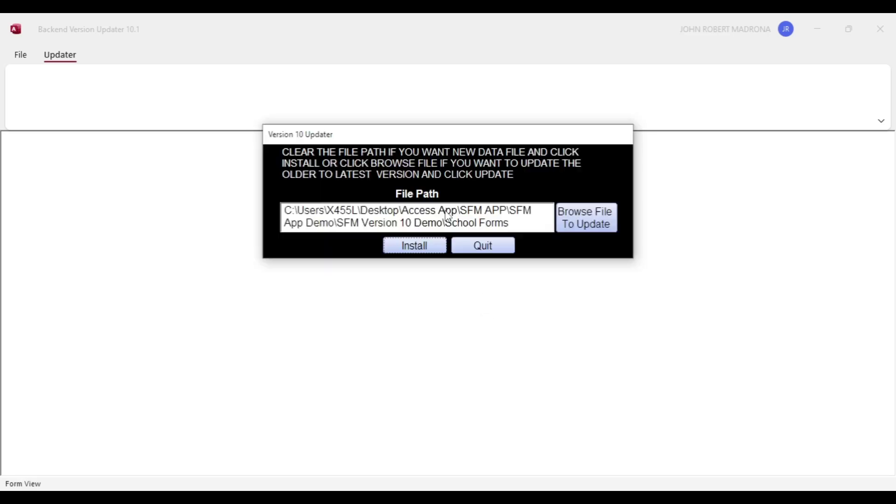
left_click(487, 251)
left_click(489, 249)
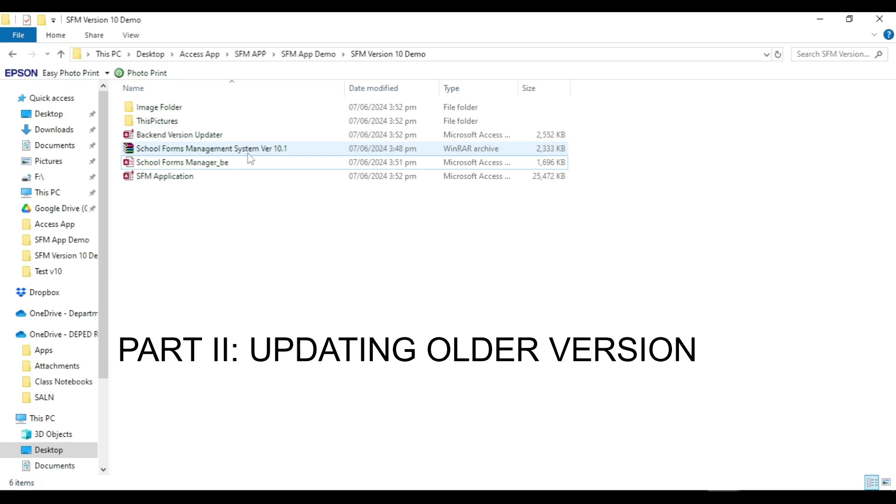
left_click(247, 152)
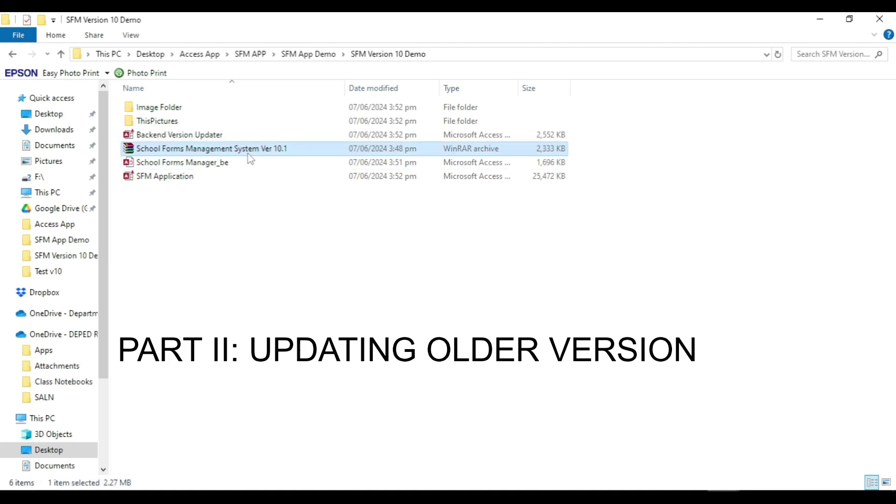
left_click(199, 135)
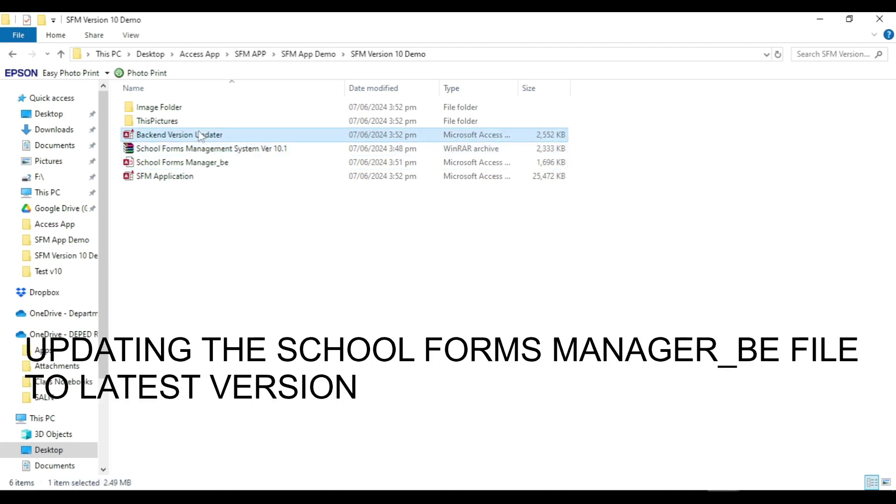
Run the Backend Version Updater on School Forms Manager_be, confirm success, and quit the updater
double_click(229, 137)
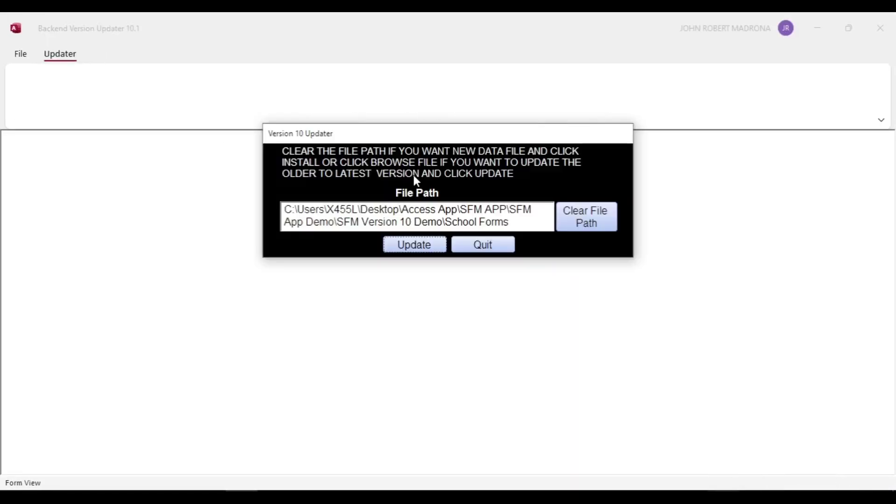
left_click(427, 250)
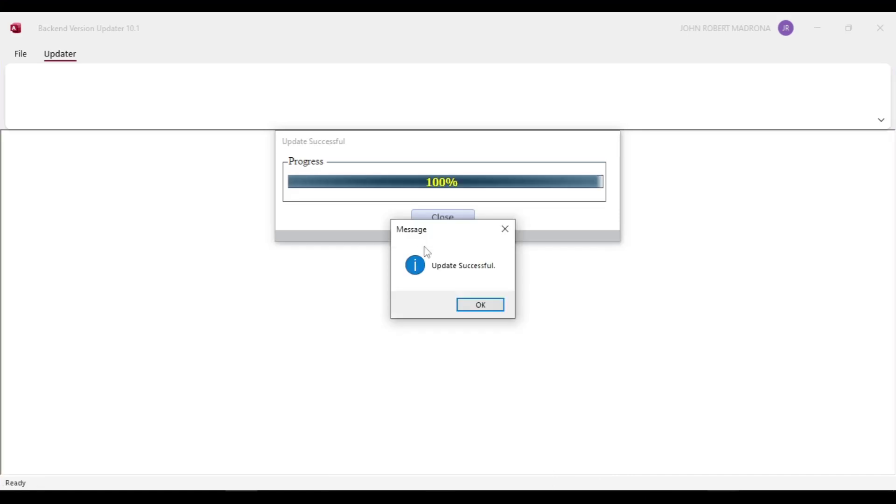
key("Return")
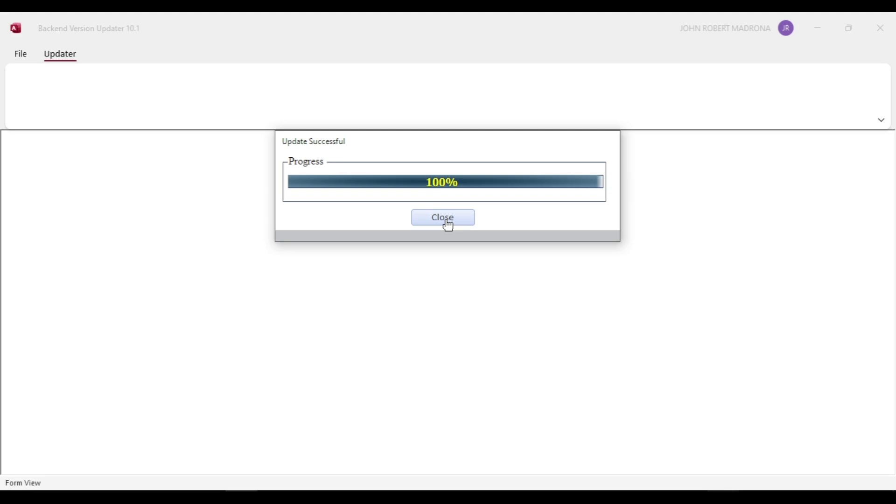
left_click(444, 223)
left_click(481, 254)
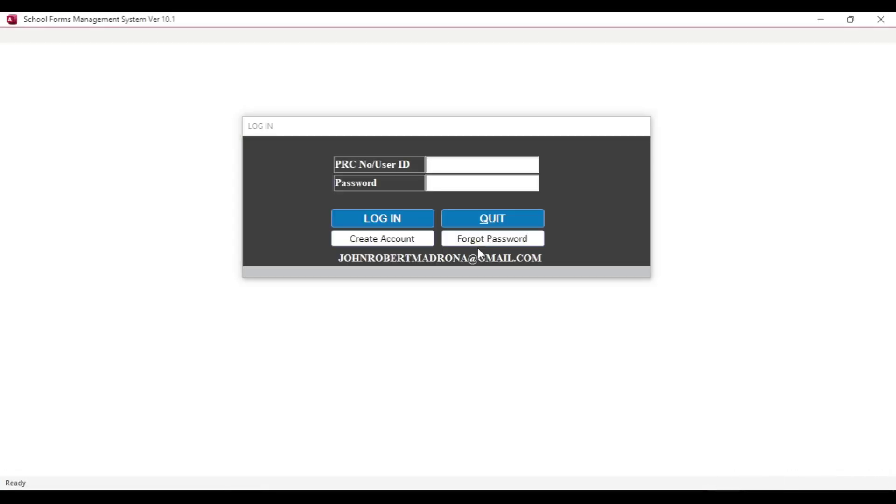
Log in with the user ID and account password
left_click(445, 165)
type("1234567")
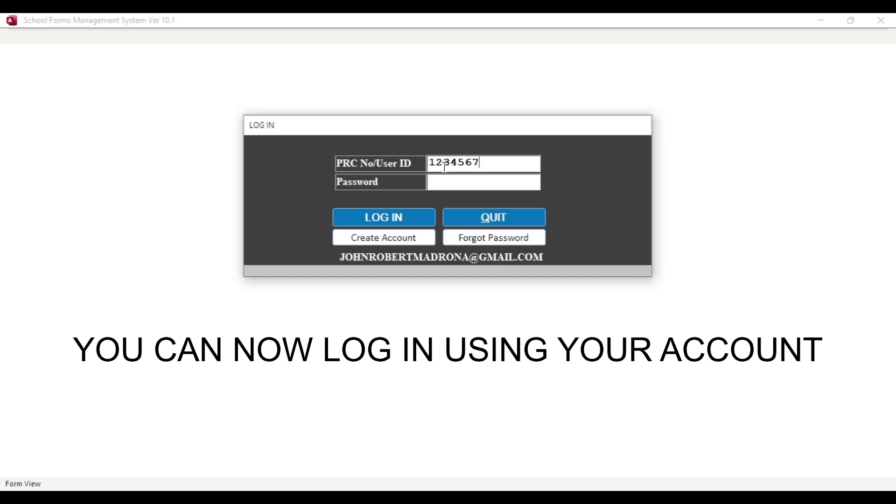
key("Tab")
type("123456")
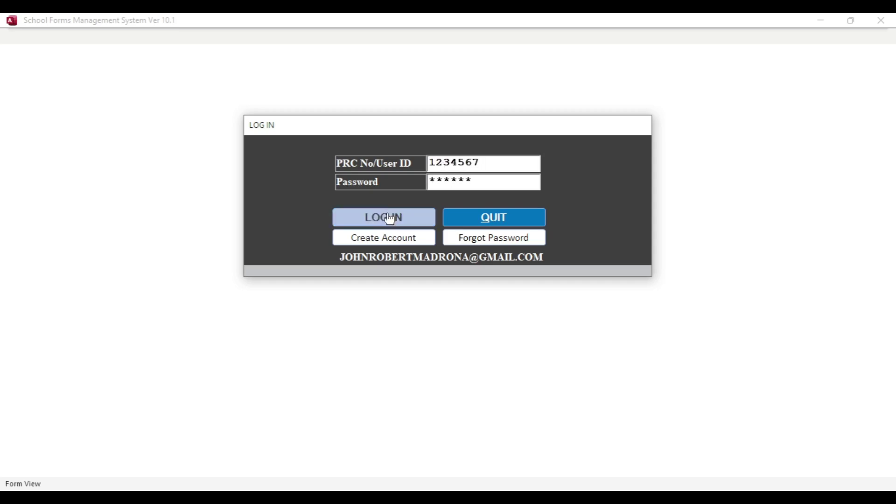
left_click(387, 217)
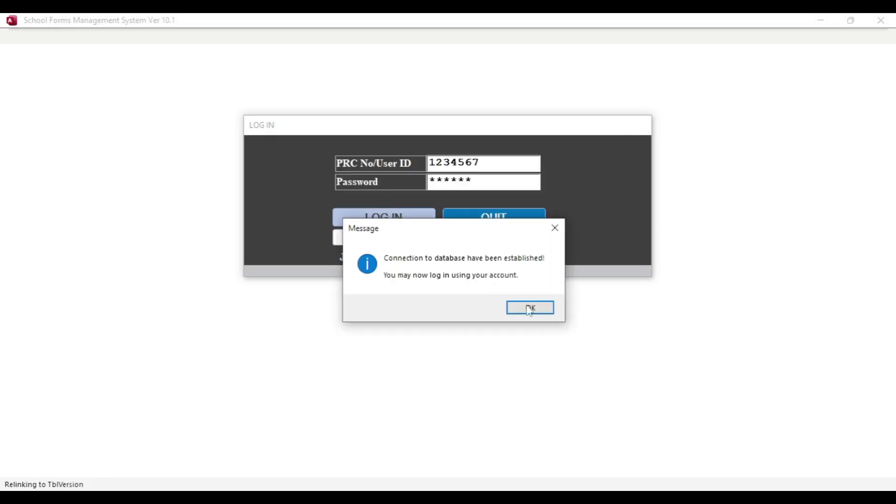
Acknowledge the database connection message, agree to the waiver, and log in again
left_click(531, 308)
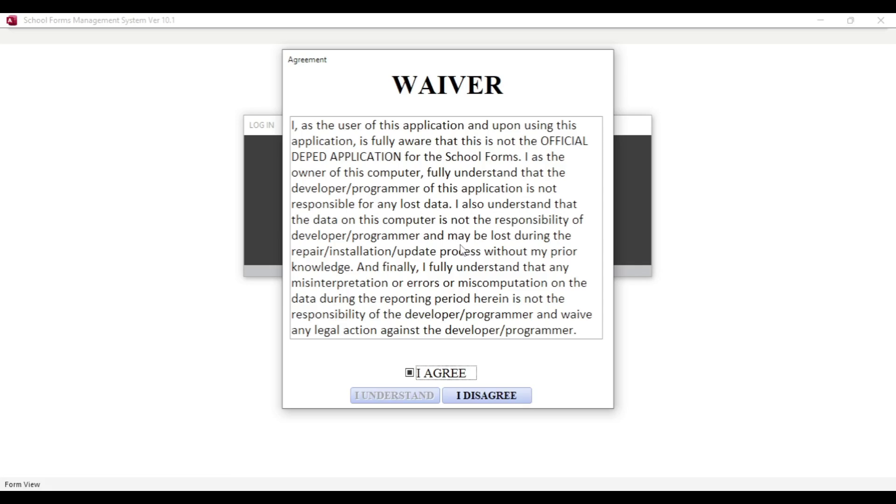
left_click(428, 376)
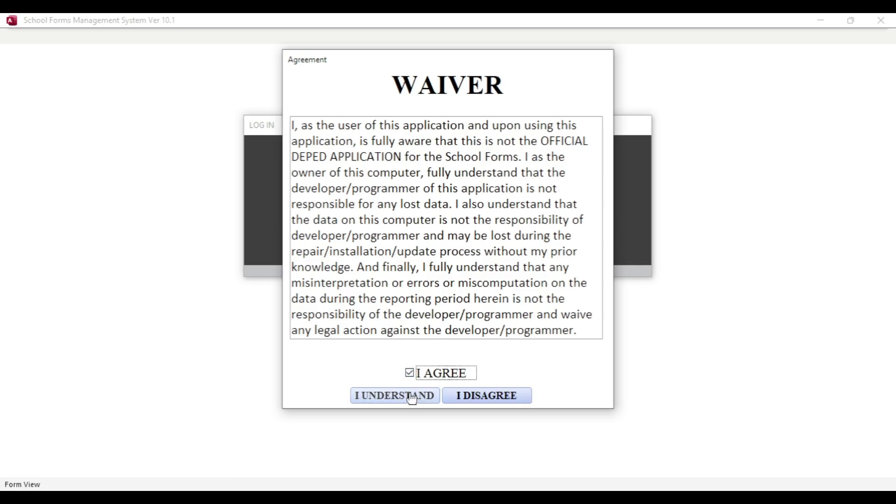
left_click(410, 396)
left_click(408, 218)
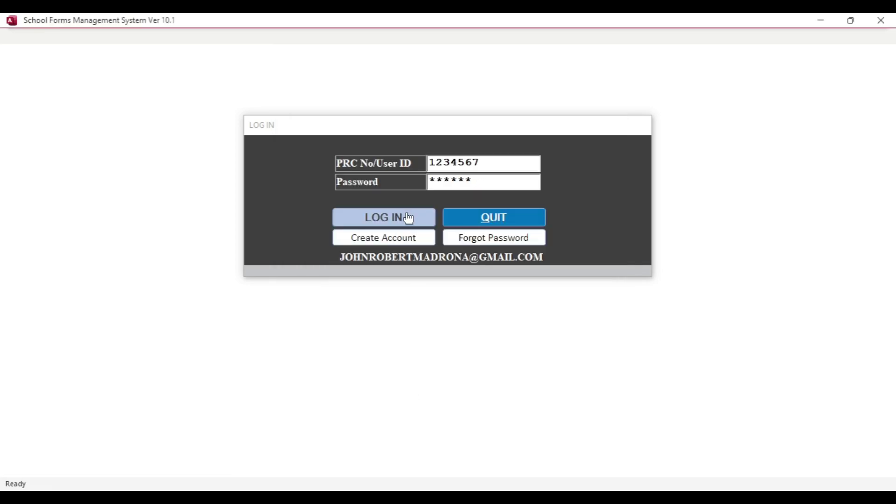